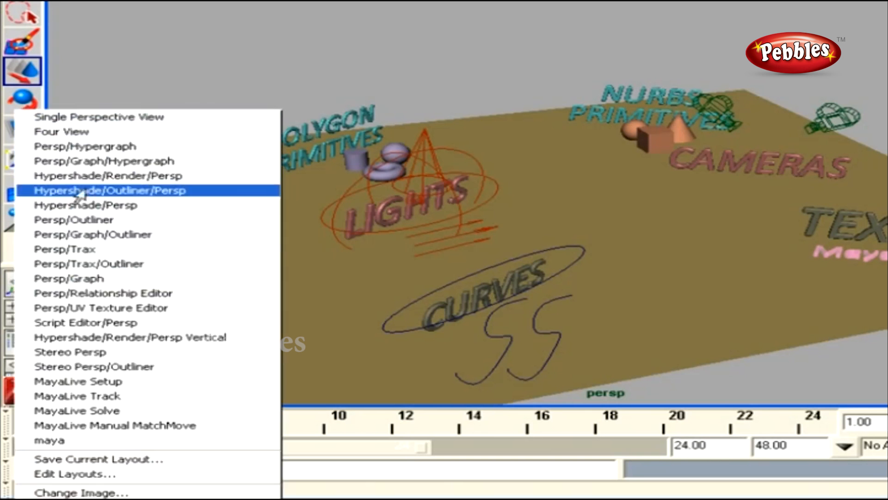
left_click(10, 288)
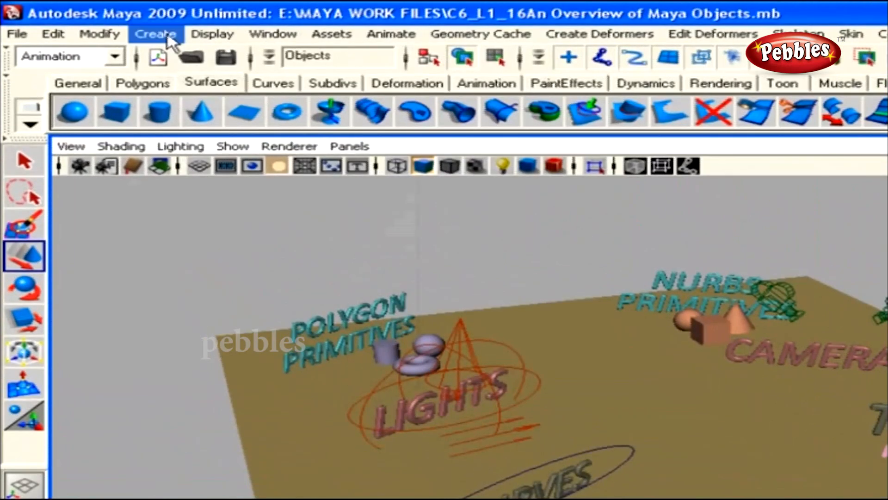
Step: Detach the Create command list as a floating window and move it clear of the scene objects
left_click(116, 25)
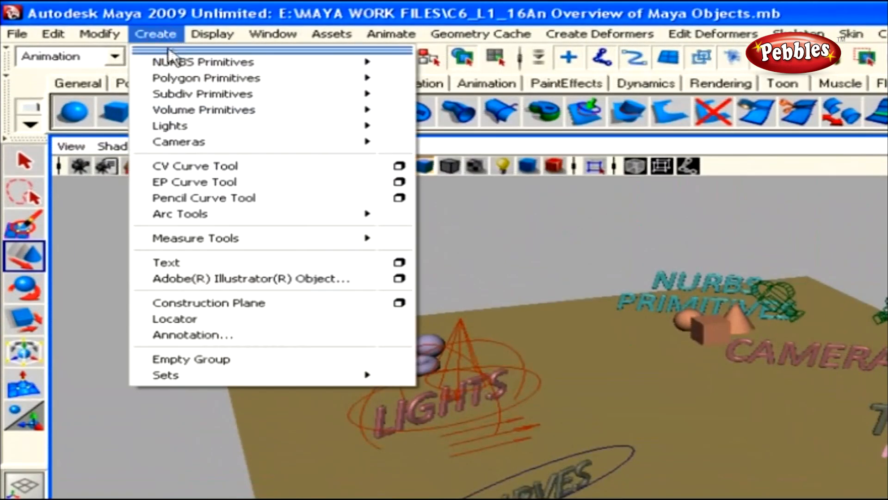
left_click(181, 48)
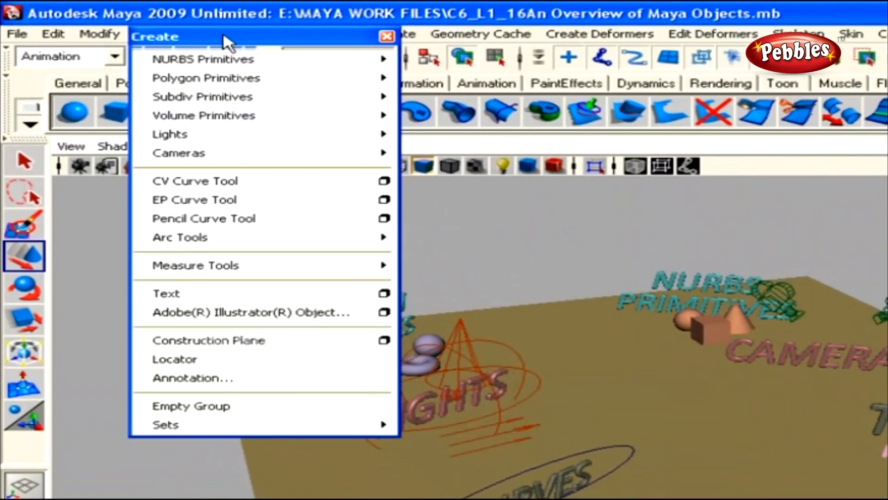
left_click_drag(224, 40, 190, 74)
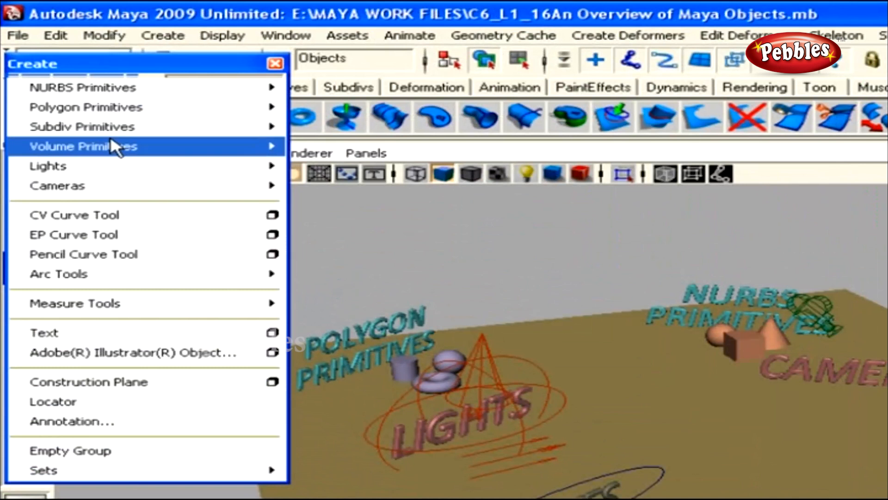
mouse_move(109, 90)
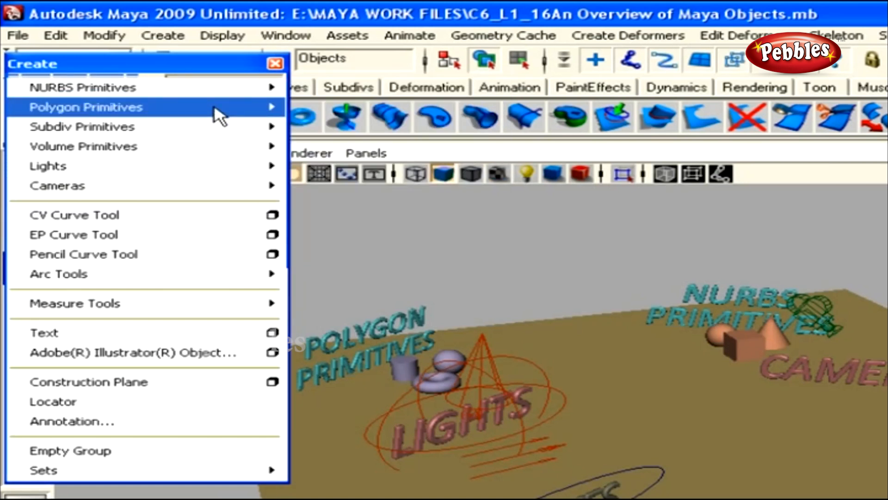
mouse_move(213, 114)
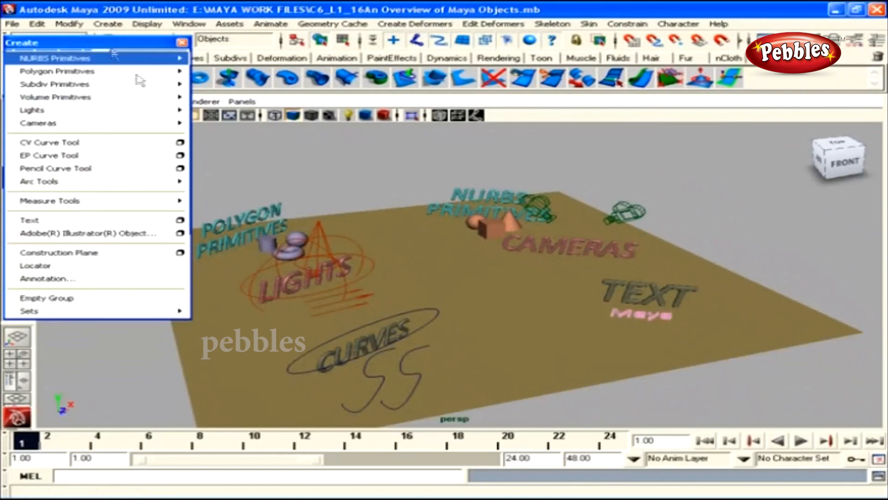
left_click_drag(110, 42, 109, 36)
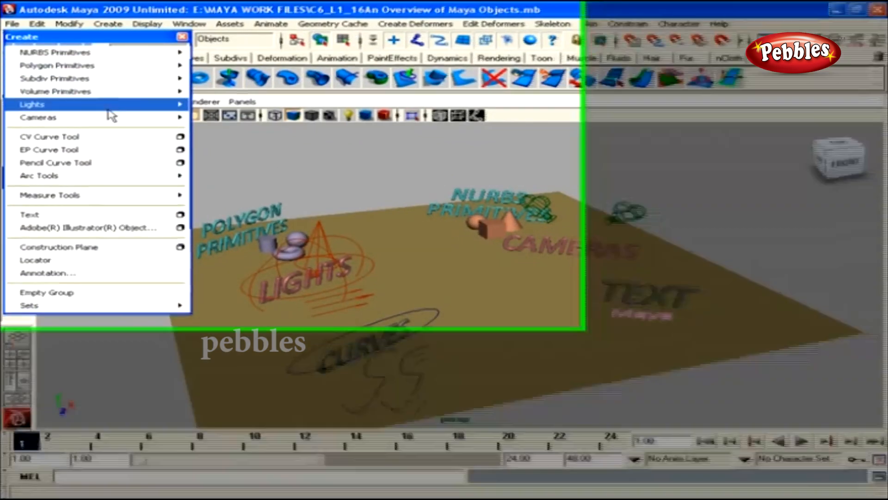
Step: Add an ambient light to the scene with the sample Maya objects
left_click(110, 107)
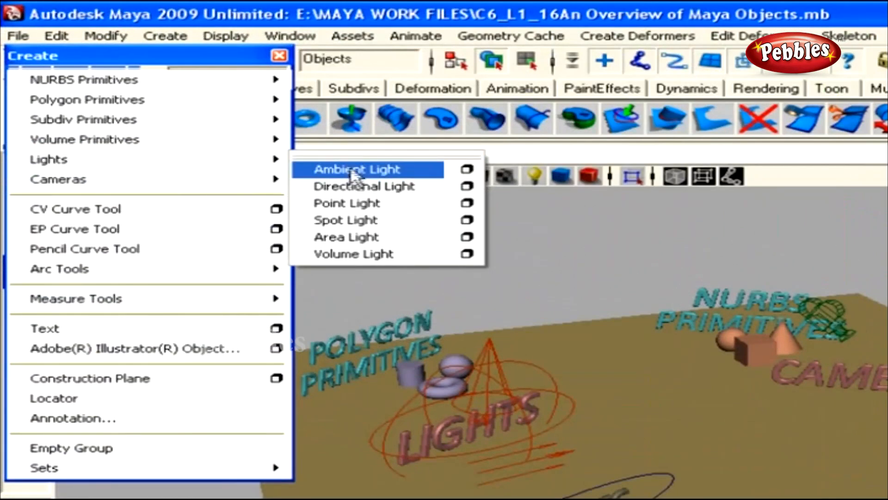
left_click(368, 169)
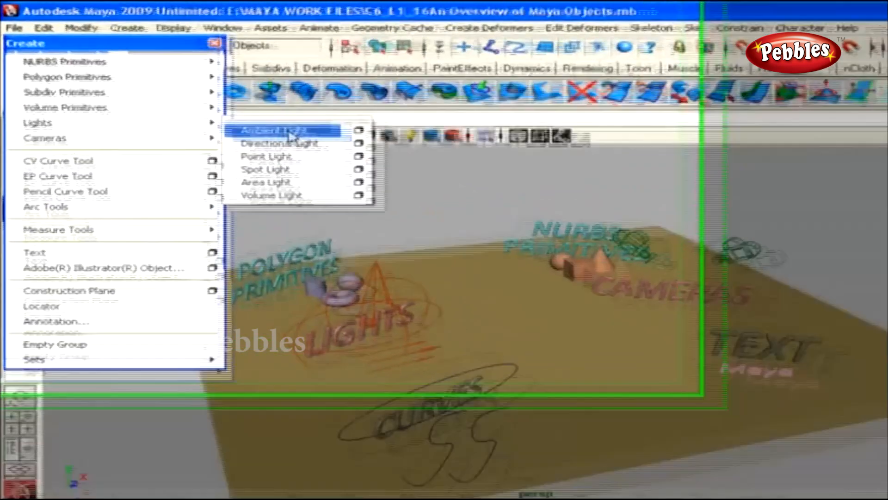
left_click(245, 116)
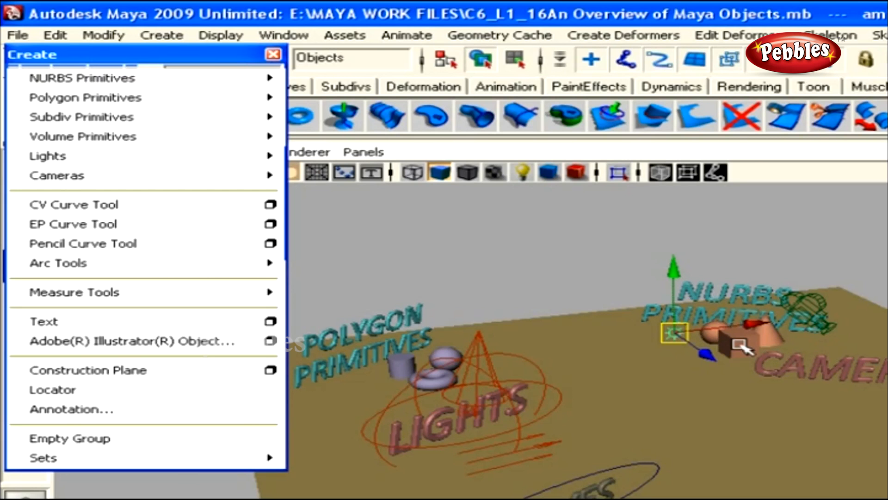
left_click_drag(741, 345, 773, 406, "alt")
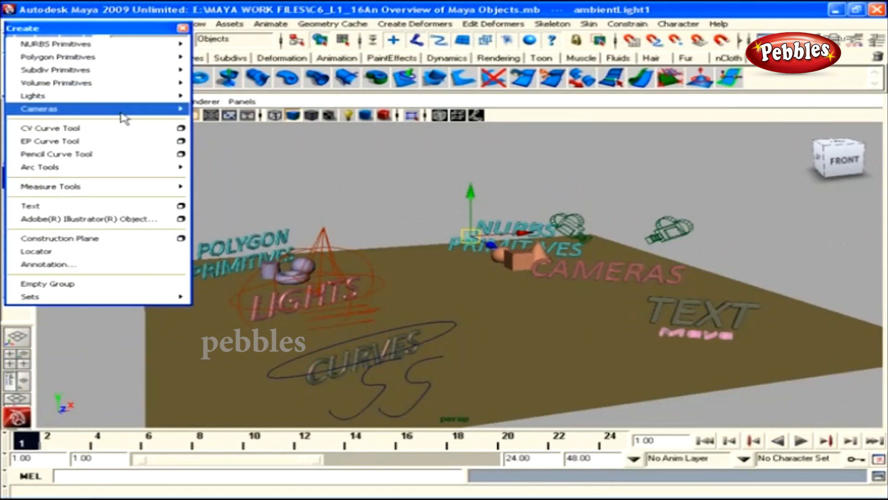
mouse_move(121, 114)
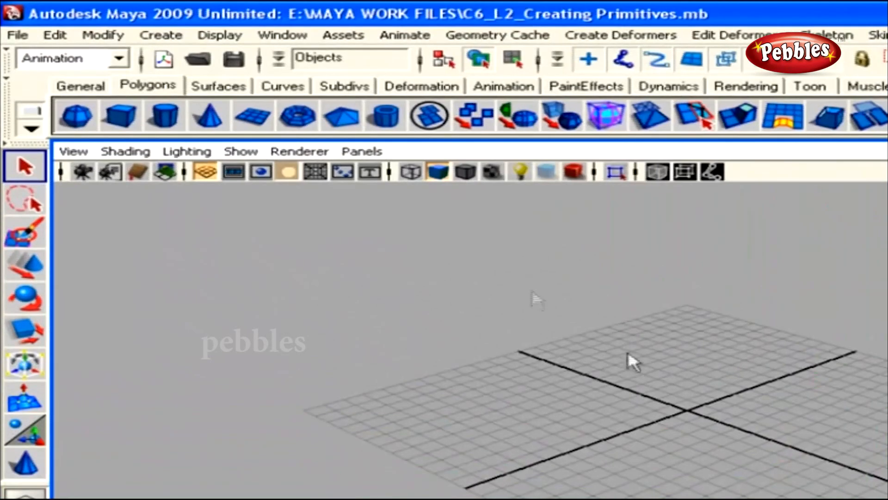
left_click(177, 35)
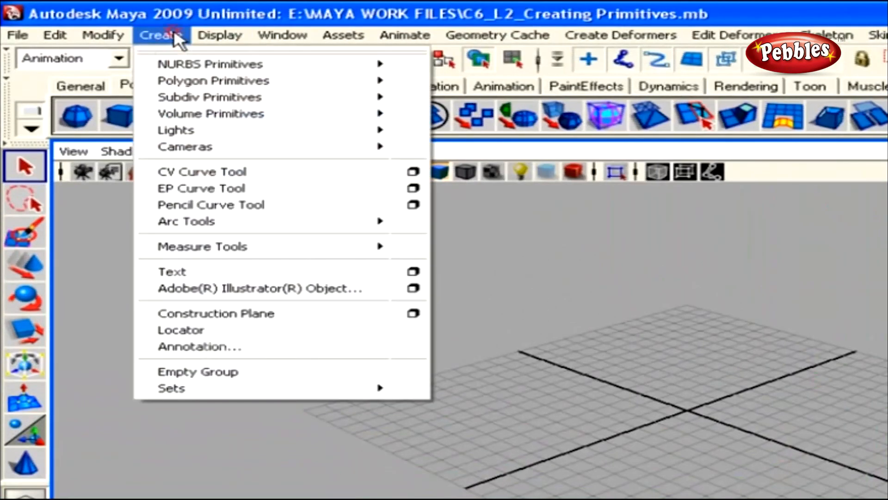
mouse_move(361, 81)
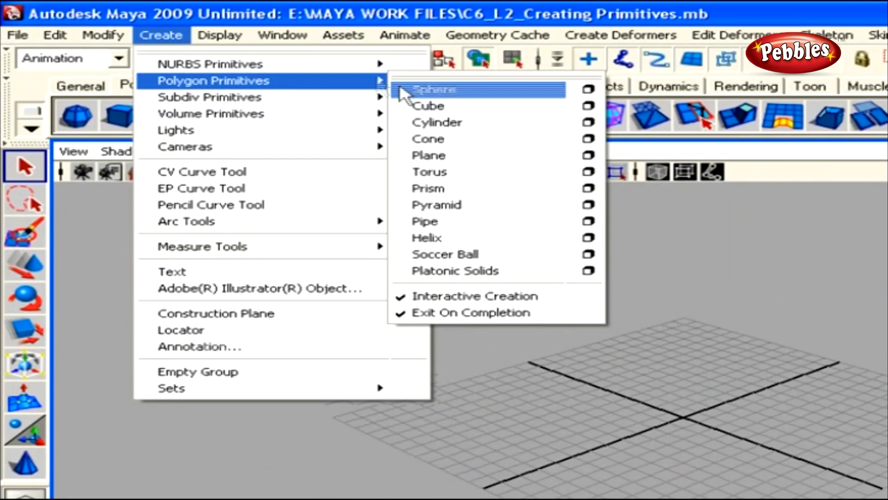
mouse_move(353, 64)
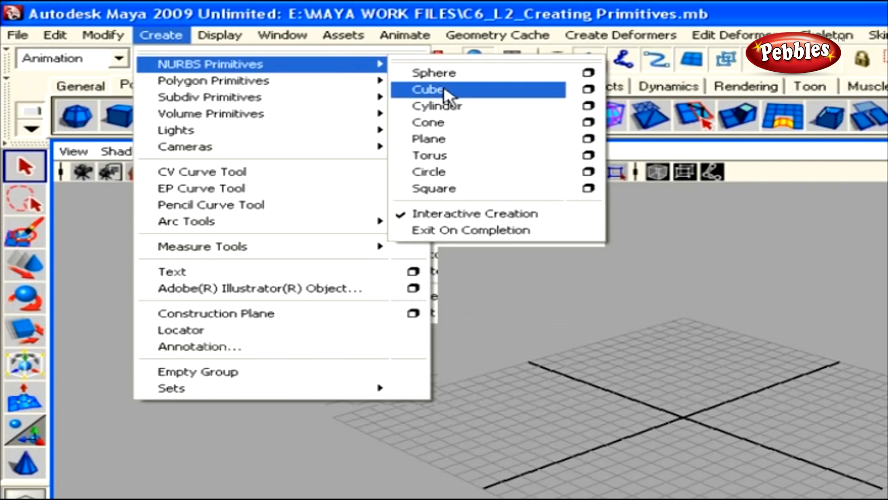
left_click(443, 89)
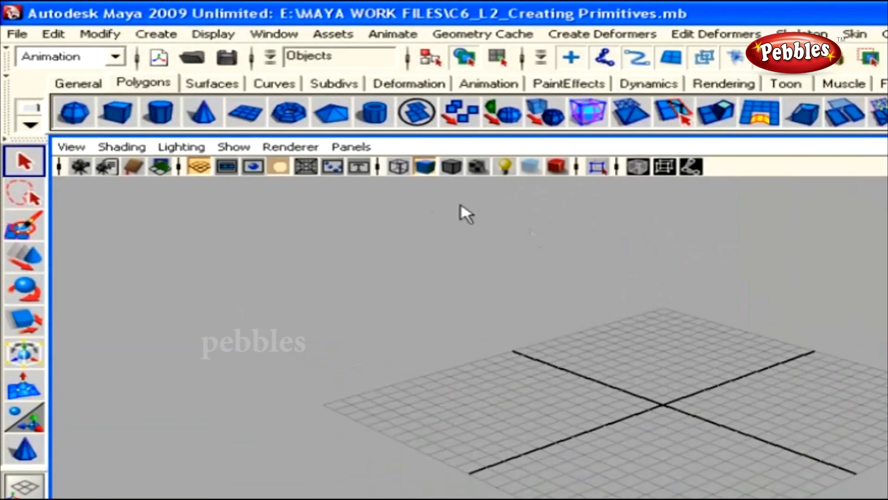
Step: Draw a polygon sphere interactively on the far part of the perspective grid, behind the origin
left_click(157, 35)
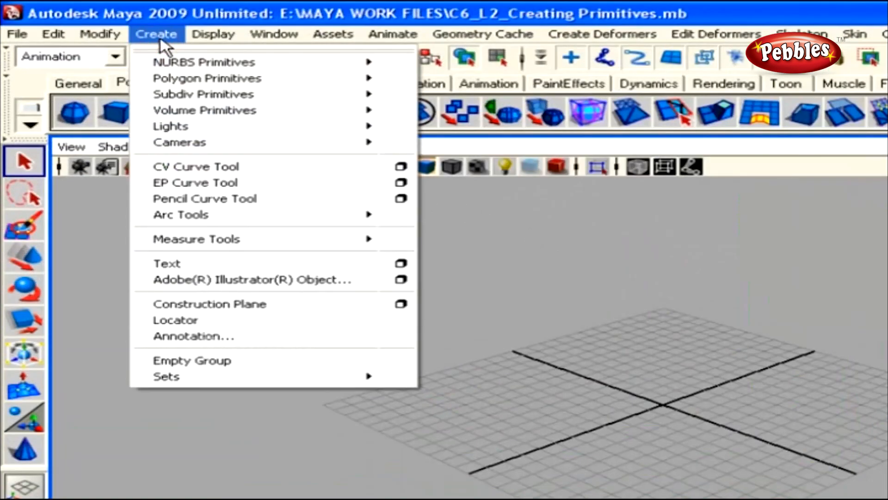
left_click(202, 79)
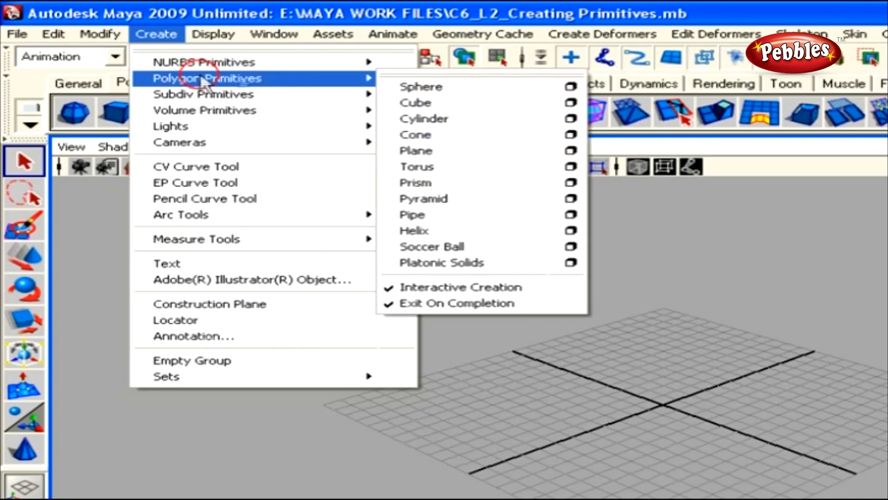
left_click(443, 87)
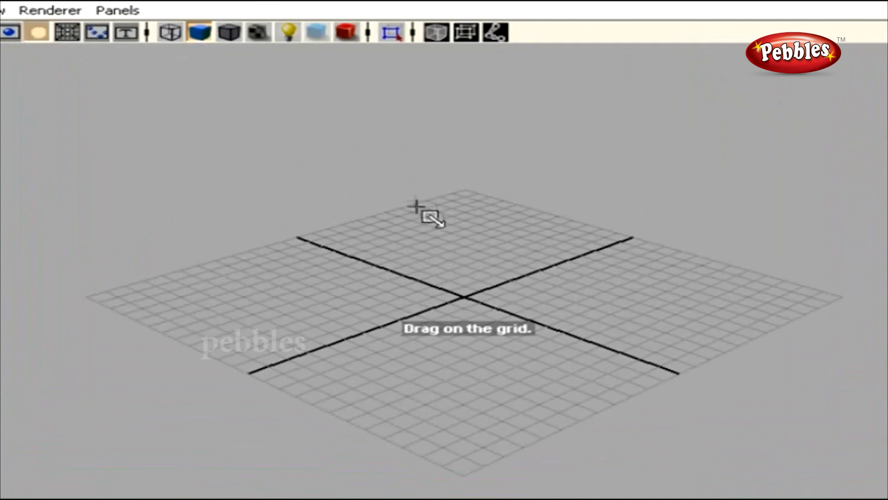
left_click_drag(415, 200, 450, 219)
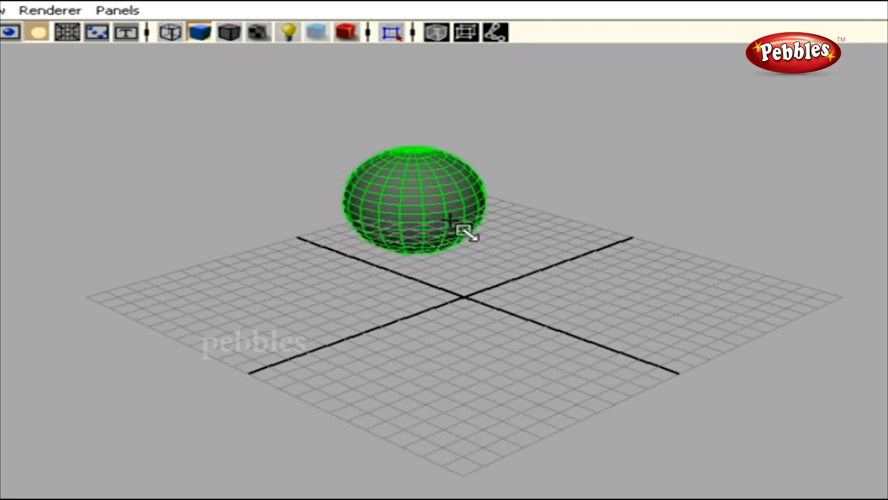
left_click_drag(450, 220, 451, 222)
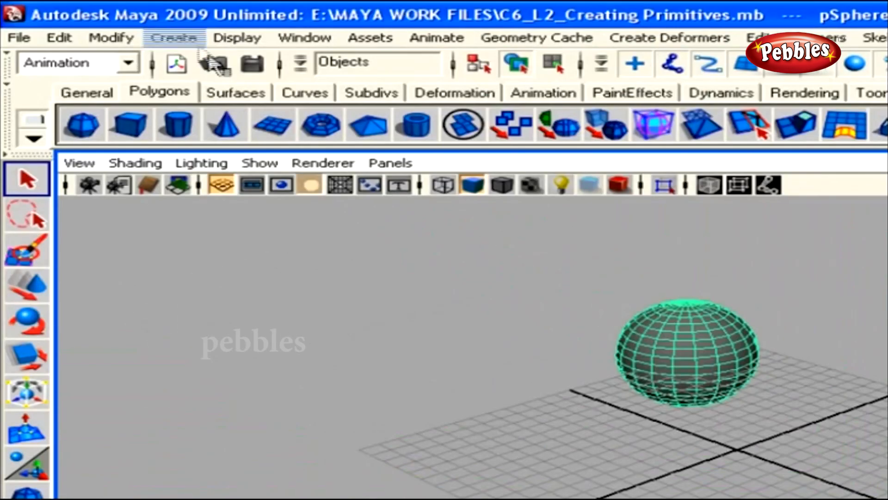
Step: Draw a polygon cone interactively on the grid beside the sphere, setting its base radius and height
left_click(173, 37)
mouse_move(216, 88)
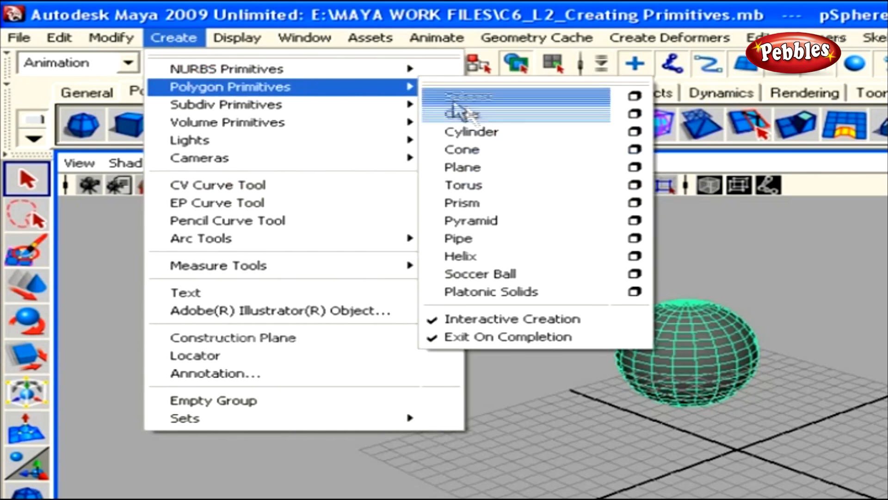
left_click(485, 149)
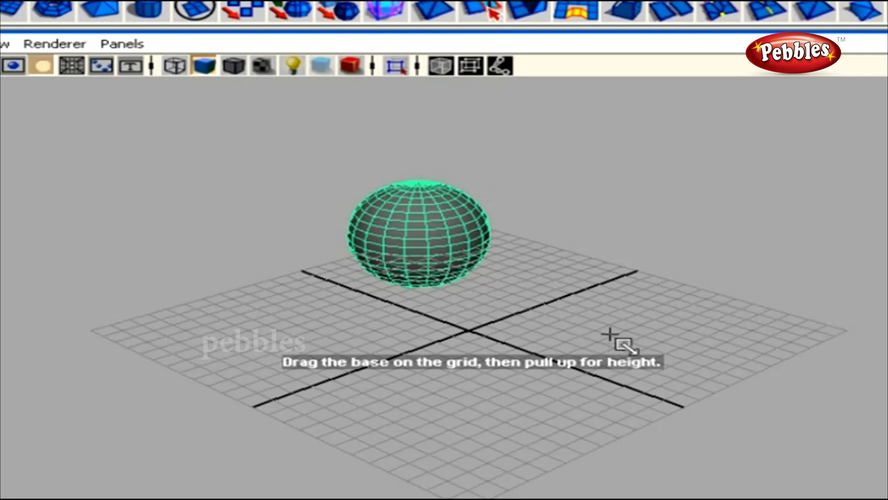
left_click_drag(600, 314, 610, 336)
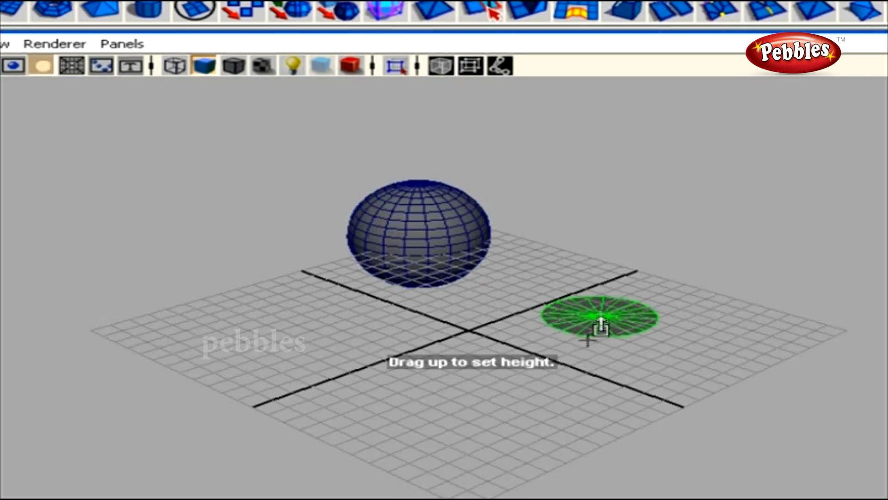
left_click_drag(601, 315, 588, 219)
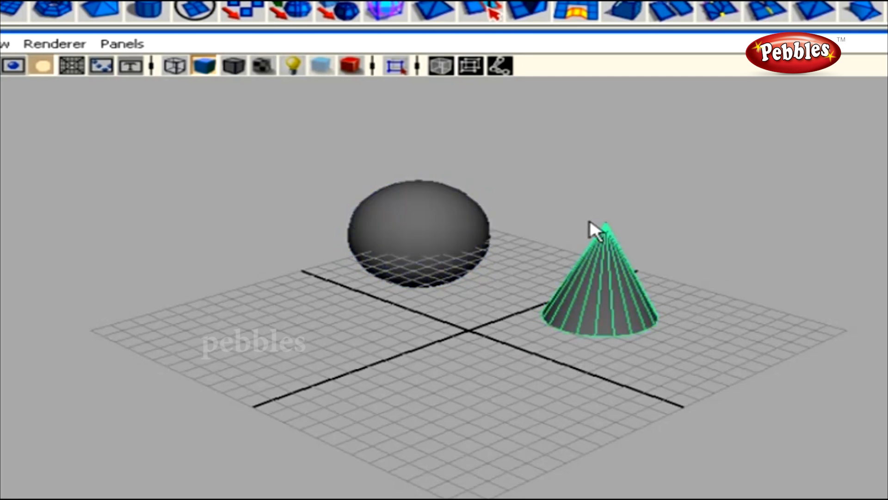
left_click_drag(607, 339, 581, 323, "alt")
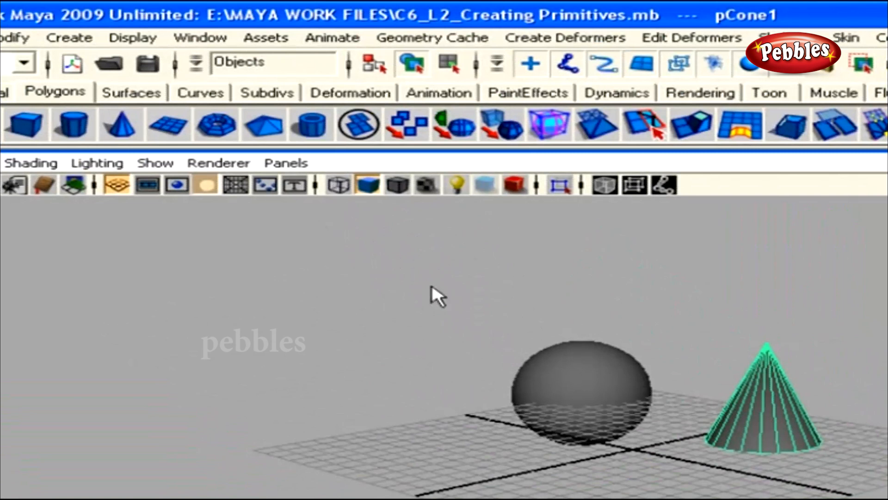
Step: Turn off Interactive Creation for polygon primitives and clear the cone's selection
left_click(70, 37)
mouse_move(86, 89)
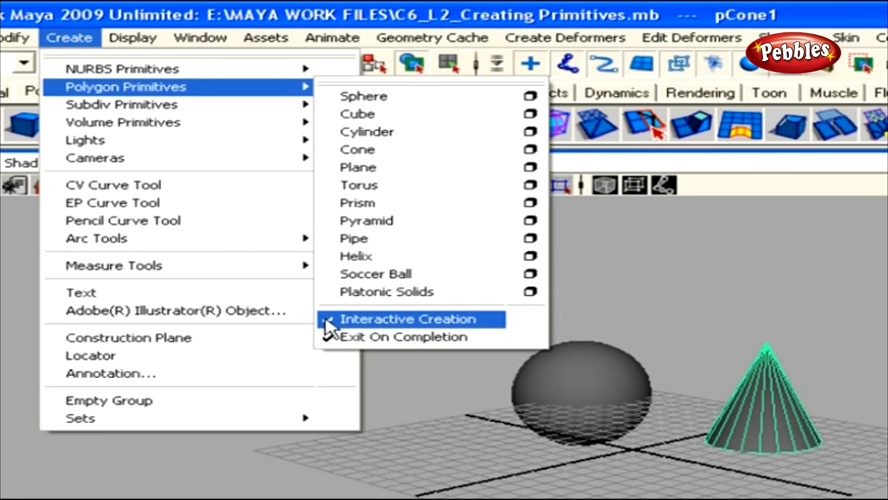
left_click(354, 318)
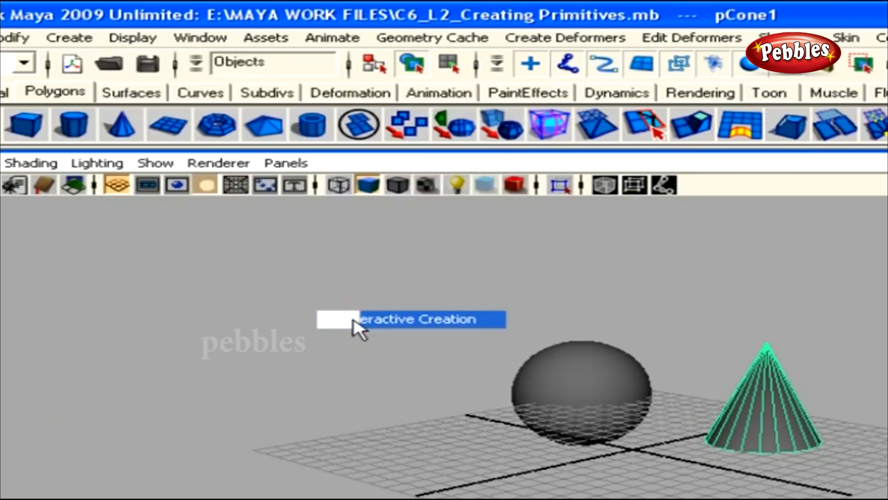
left_click(201, 225)
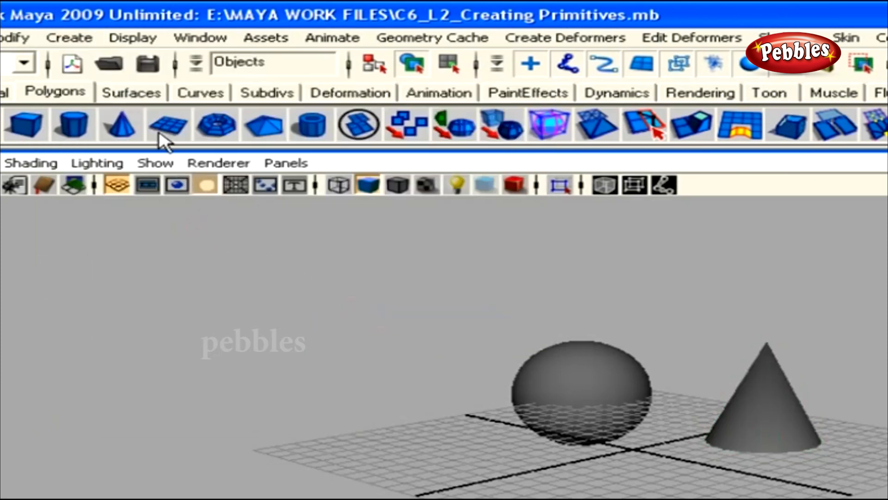
Step: Create a polygon sphere at the grid origin with the default settings
left_click(74, 38)
mouse_move(269, 88)
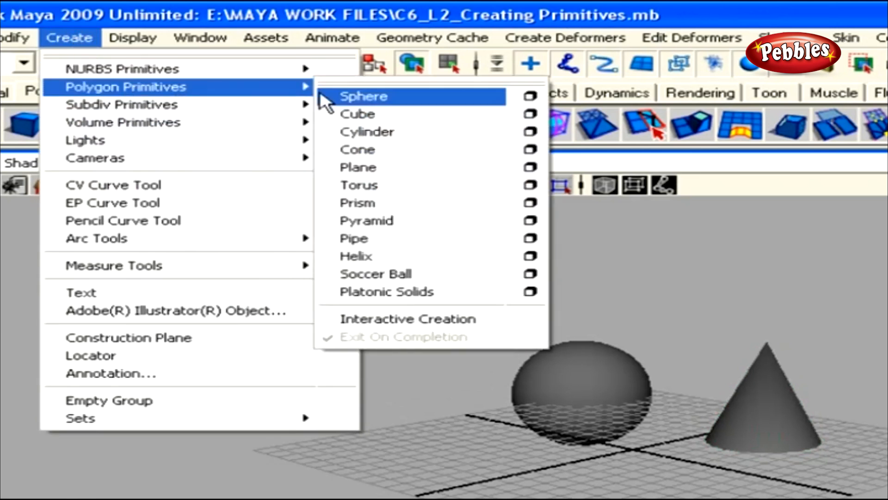
left_click(365, 96)
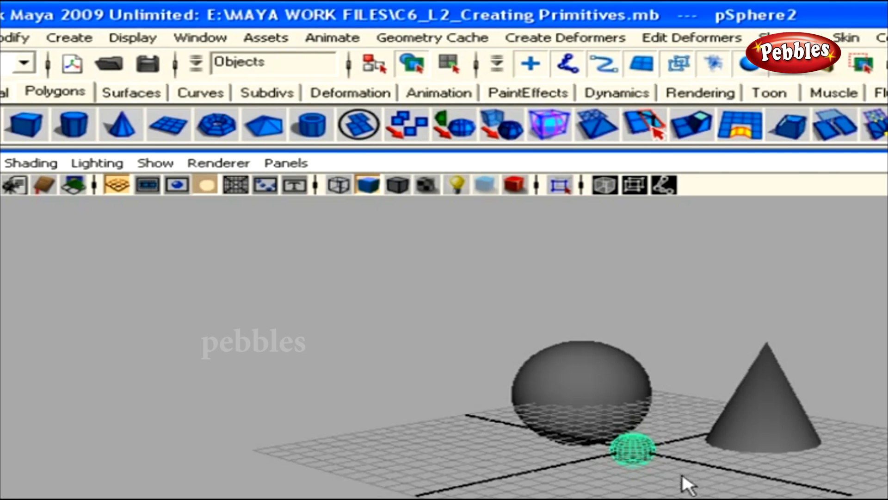
left_click_drag(660, 485, 653, 499, "alt")
scroll(607, 474, "up", 3)
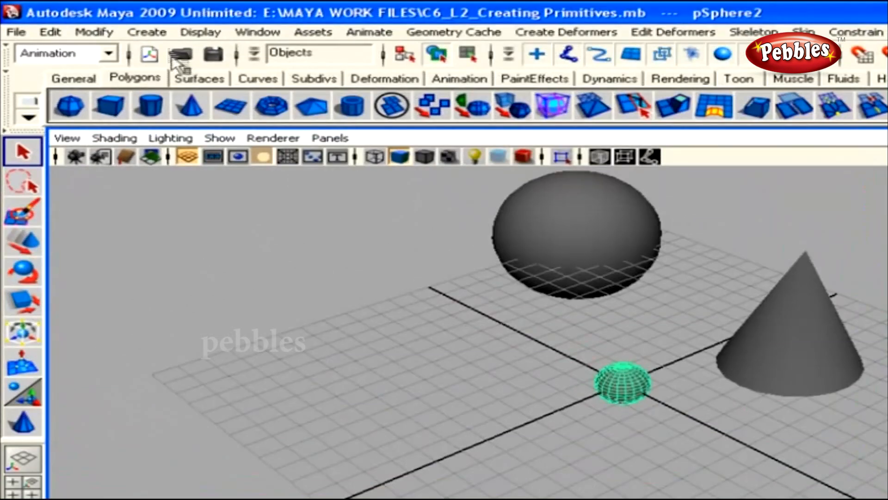
Step: Create a polygon sphere with a radius of 2 at the grid origin using the Polygon Sphere Options
left_click(146, 32)
left_click(173, 75)
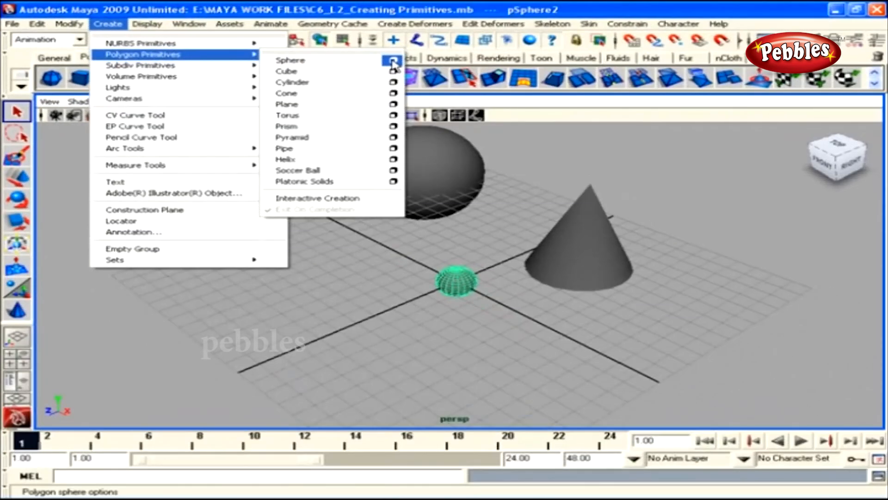
left_click(393, 60)
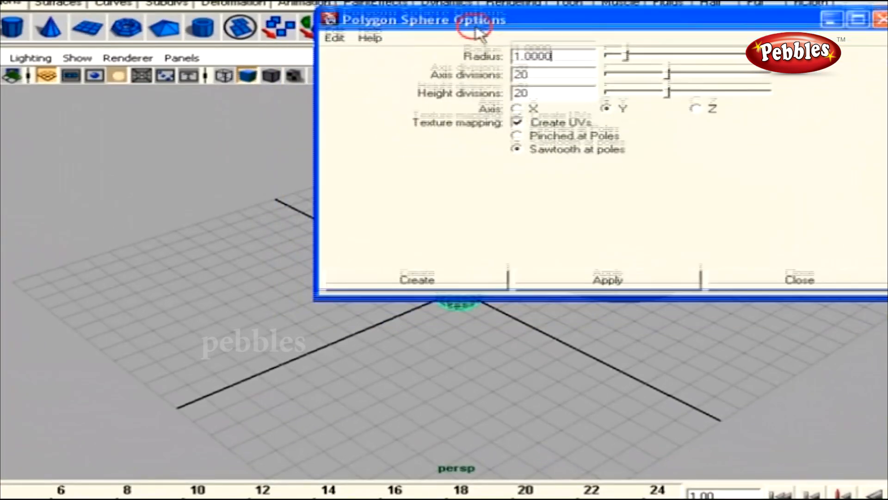
left_click_drag(477, 30, 470, 26)
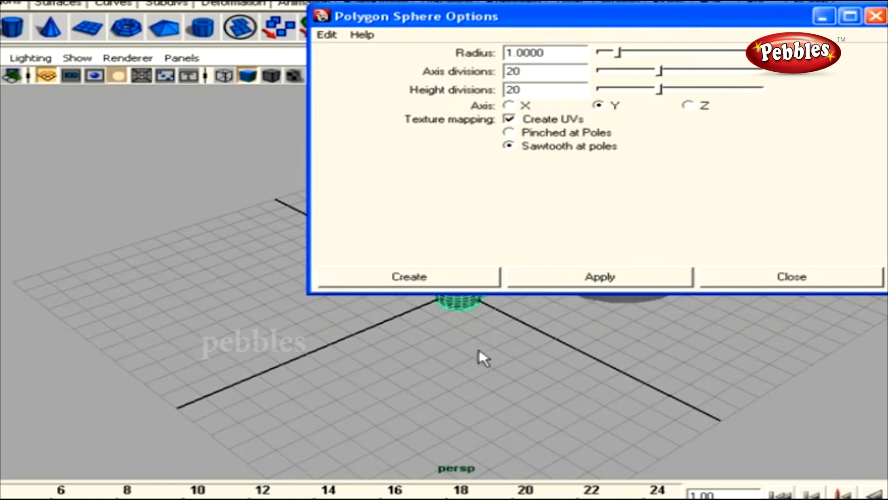
middle_click_drag(480, 350, 357, 425, "alt")
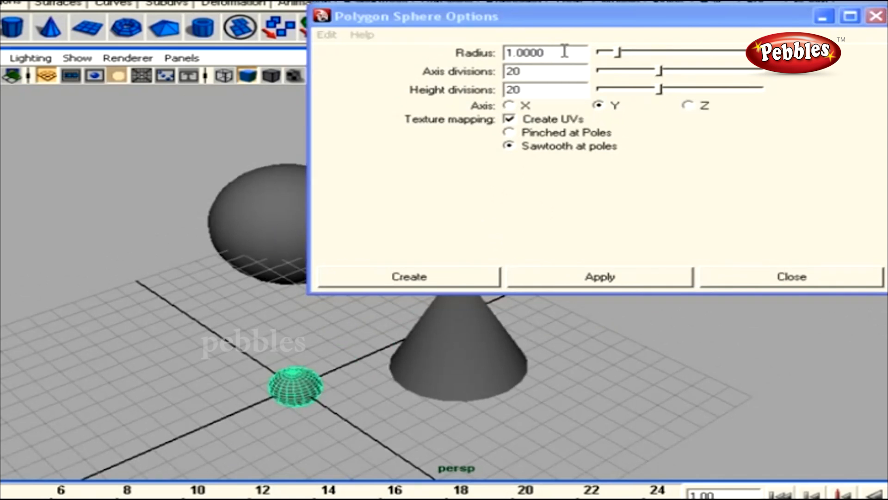
left_click_drag(618, 53, 632, 54)
left_click_drag(543, 53, 457, 58)
type("2")
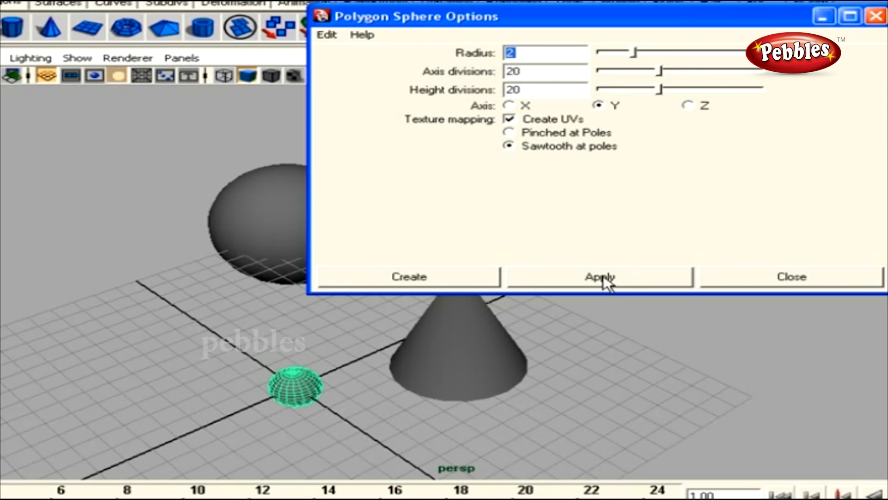
left_click(456, 283)
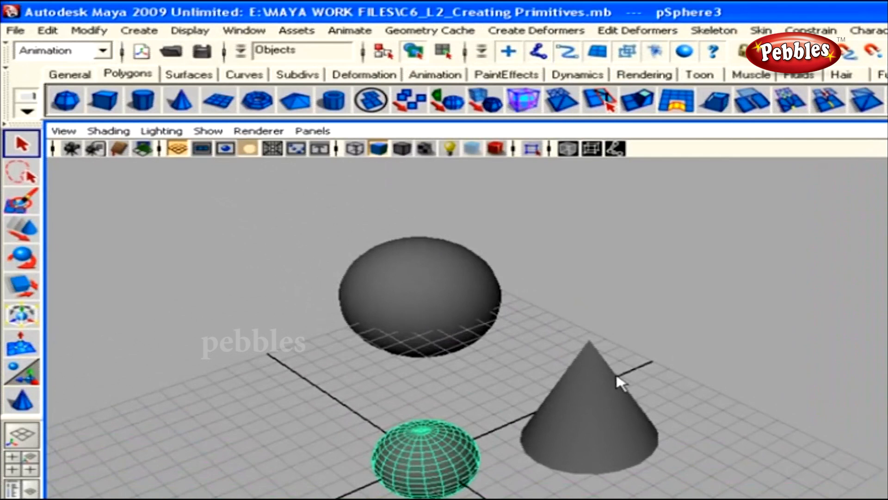
Step: Create a polygon cube at the grid origin with the default settings
left_click(111, 13)
mouse_move(161, 74)
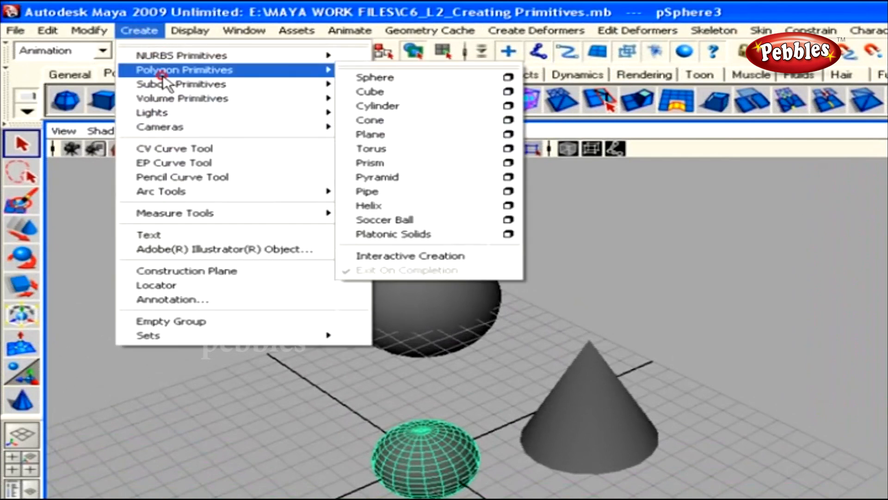
left_click(392, 89)
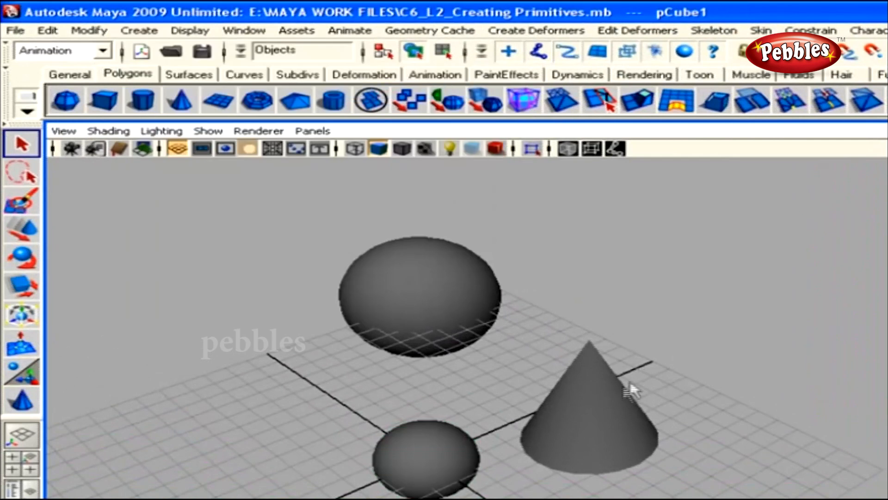
middle_click_drag(630, 380, 670, 326, "alt")
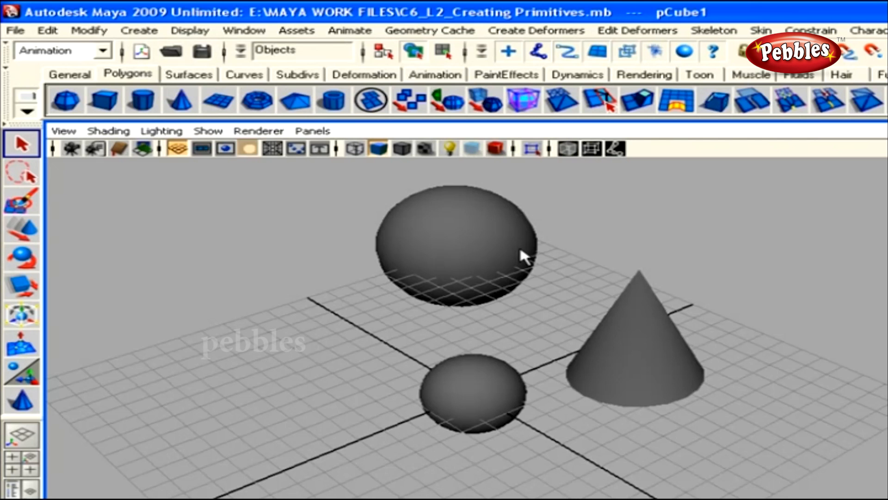
Step: Use the Select Tool to pick the large far sphere, then marquee-select both visible spheres and the cone together
left_click(473, 235)
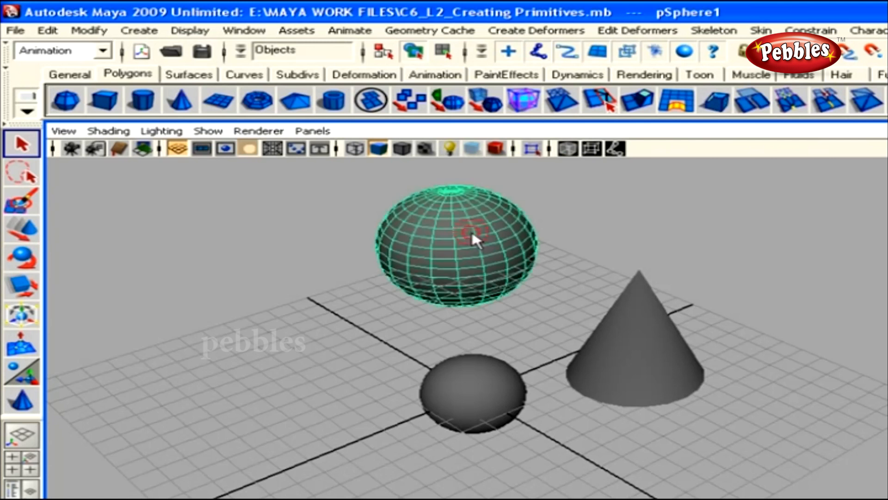
left_click_drag(278, 199, 730, 370)
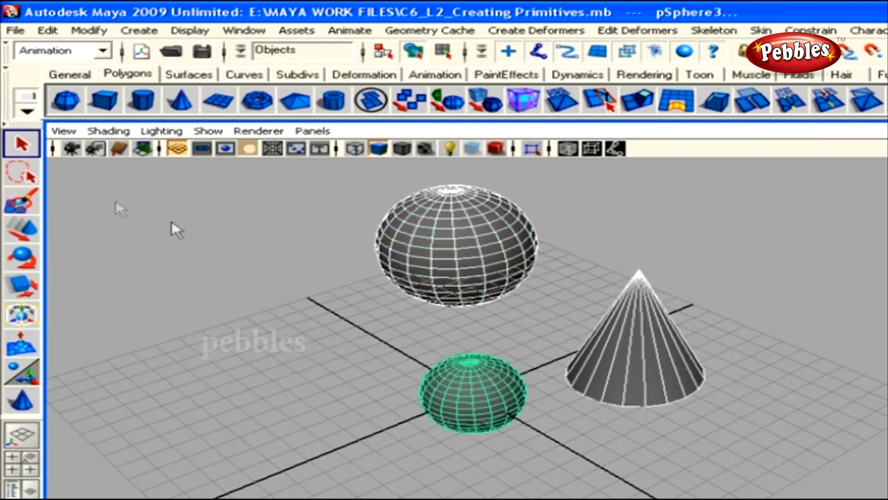
left_click(19, 146)
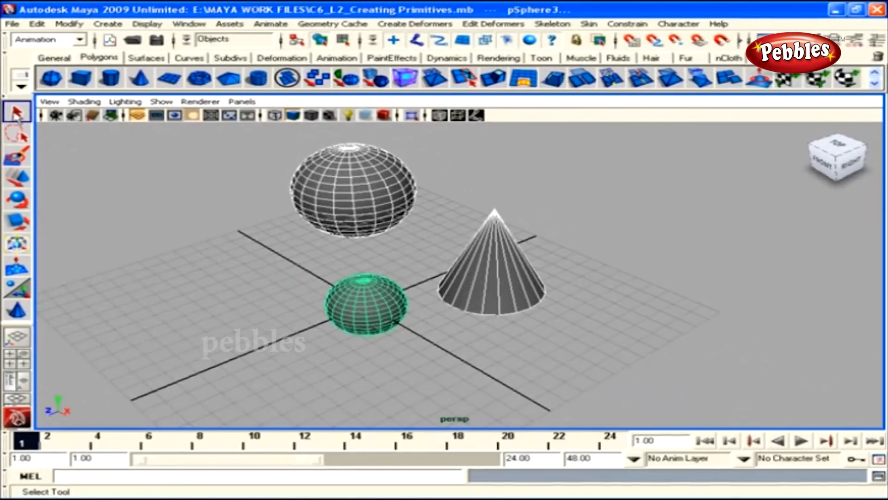
Step: Select only the large far sphere and the cone by encircling them with the Lasso Tool
left_click(20, 174)
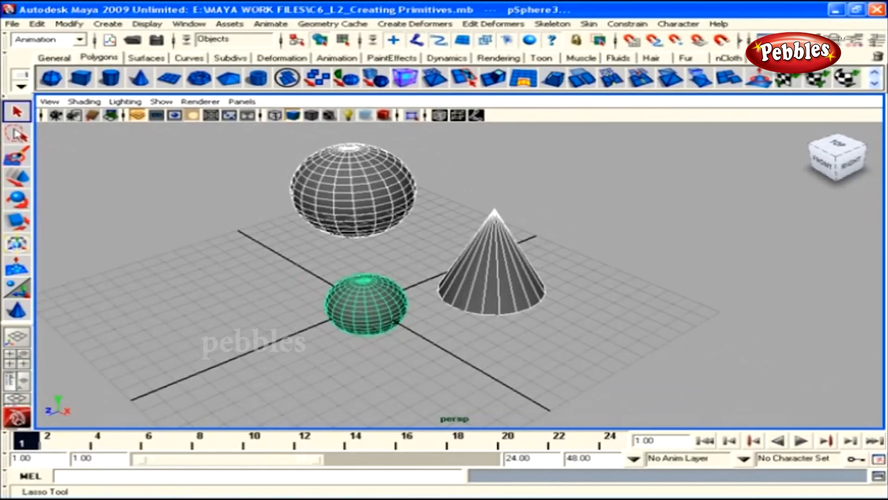
left_click(16, 135)
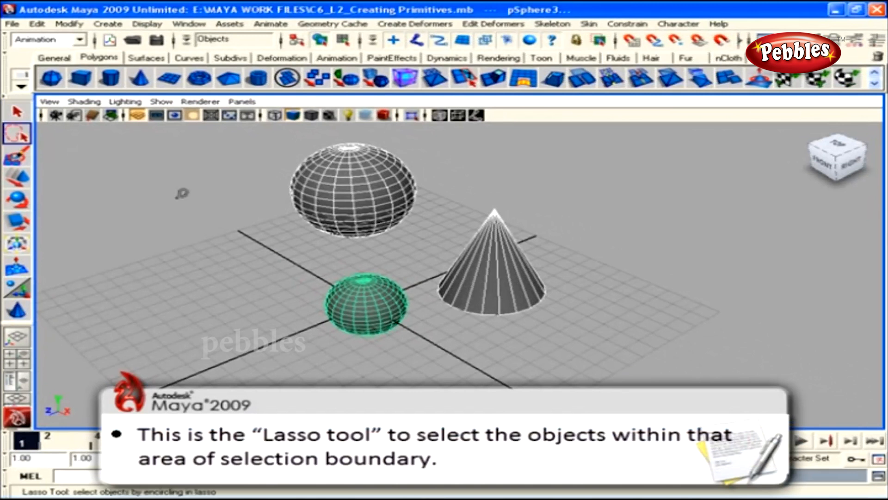
mouse_move(305, 256)
left_mouse_down()
mouse_move(244, 205)
mouse_move(472, 175)
mouse_move(514, 226)
mouse_move(419, 247)
left_mouse_up()
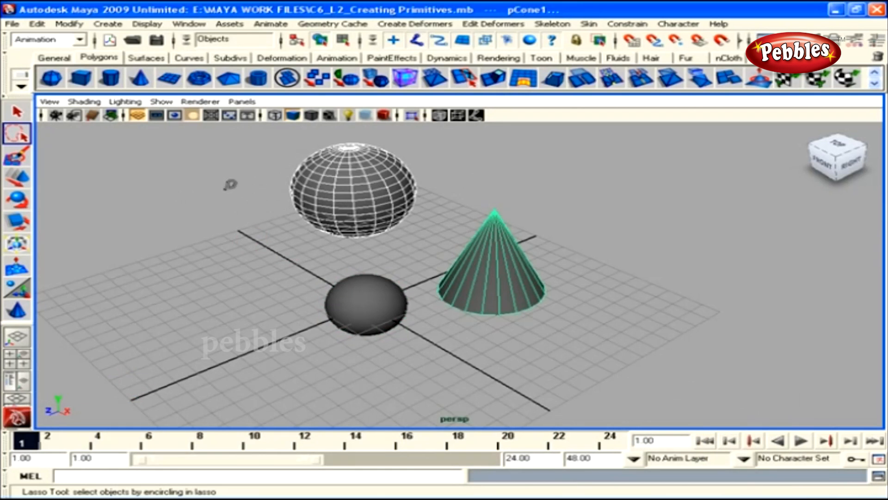
left_click(230, 184)
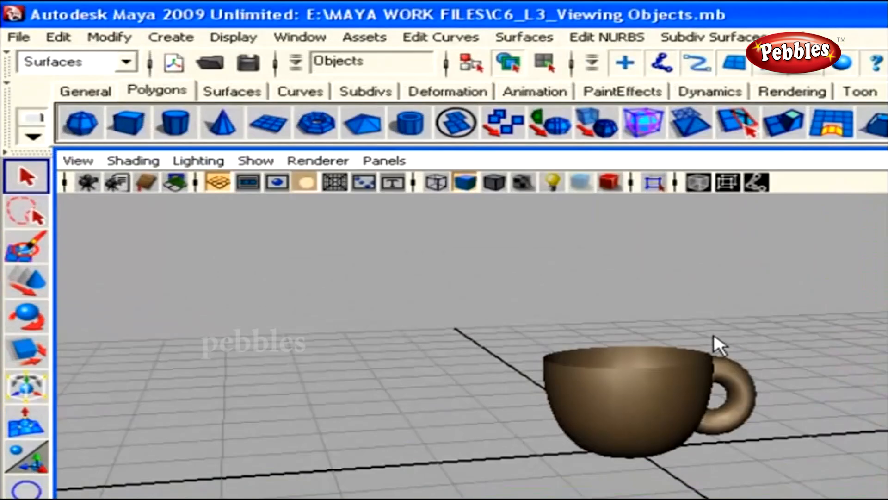
left_click(183, 38)
mouse_move(172, 87)
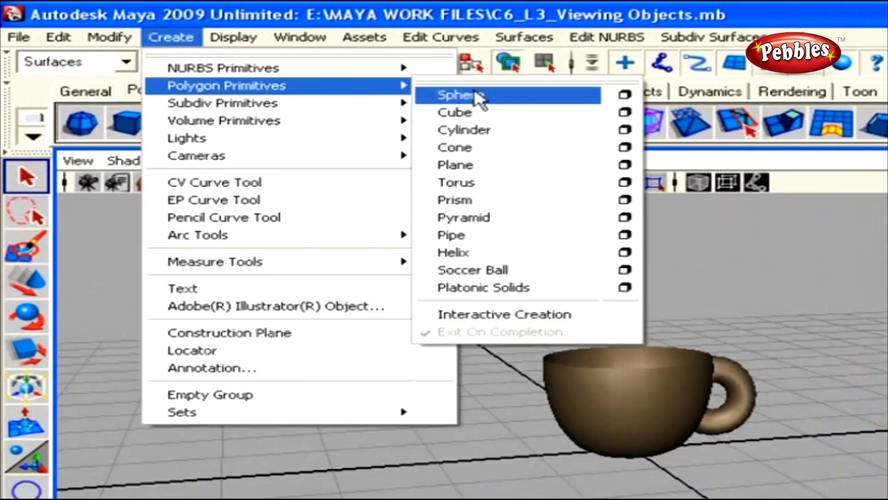
left_click(456, 113)
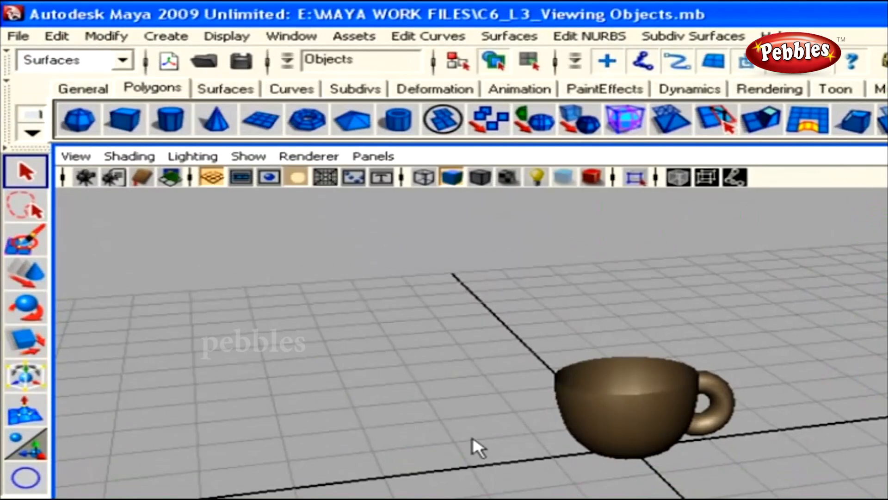
left_click(165, 36)
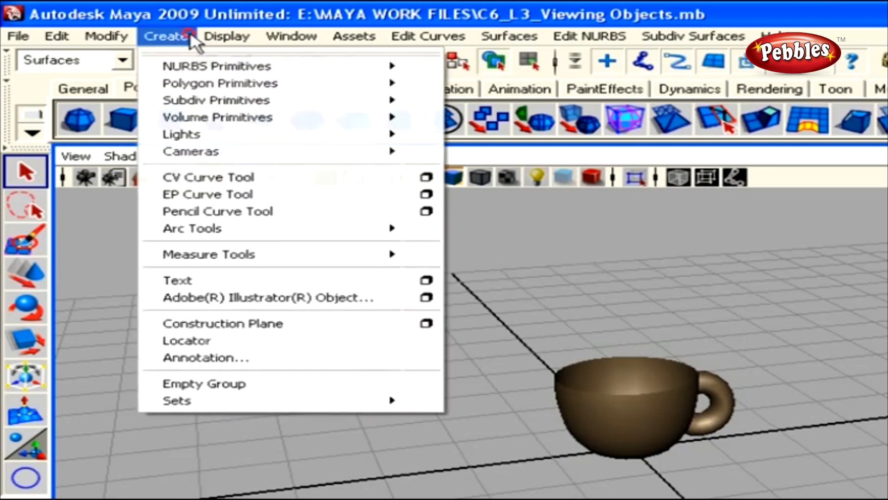
mouse_move(227, 85)
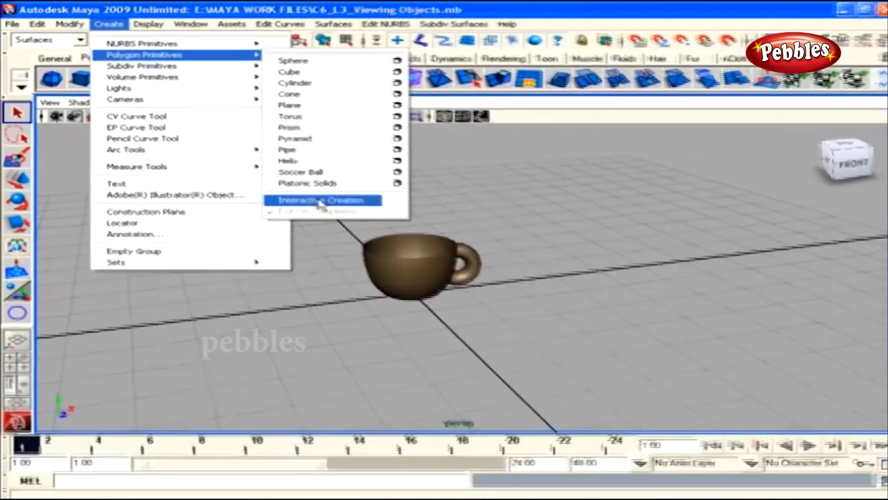
left_click(435, 274)
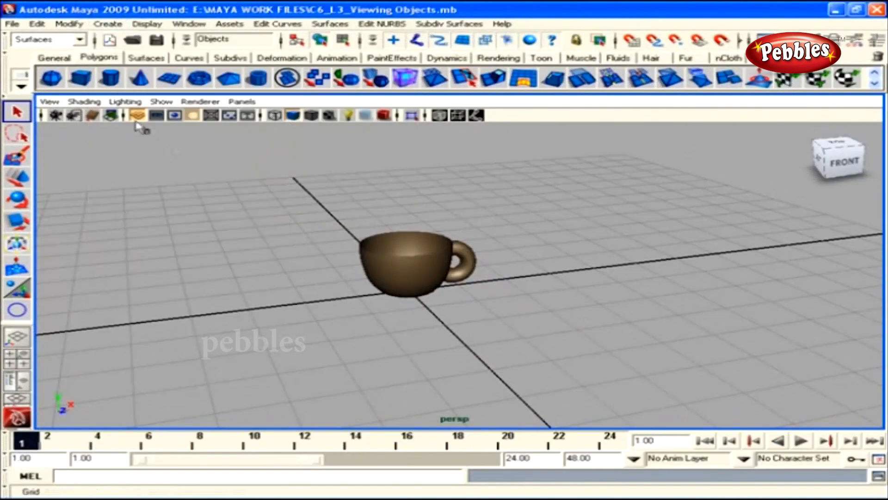
Step: Create a polygon sphere at the grid origin that encloses the cup
left_click(51, 79)
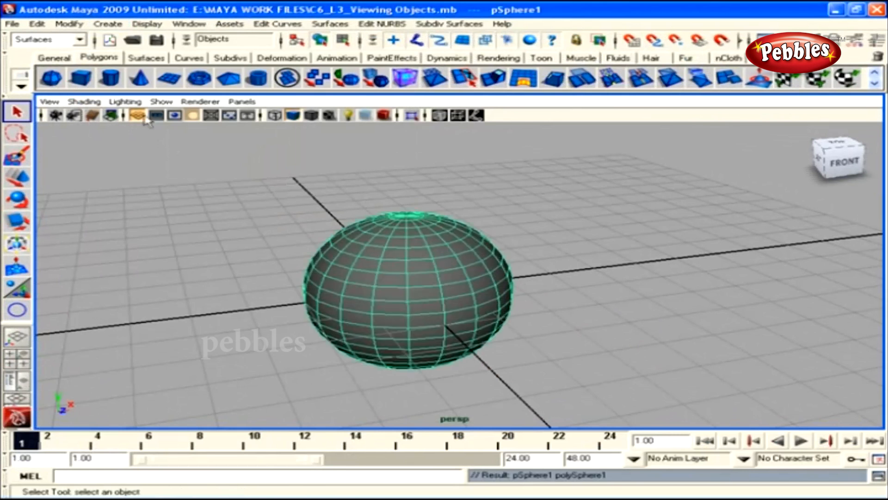
right_click_drag(514, 301, 495, 284, "alt")
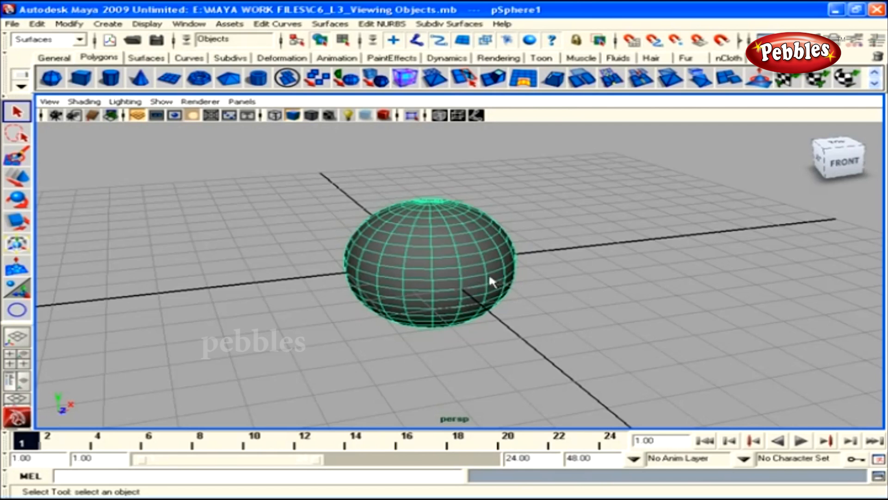
mouse_move(491, 274)
left_mouse_down("alt")
mouse_move(449, 242)
mouse_move(506, 271)
mouse_move(422, 283)
mouse_move(615, 283)
mouse_move(484, 289)
left_mouse_up("alt")
right_click_drag(583, 294, 532, 293, "alt")
middle_click_drag(582, 258, 531, 247, "alt")
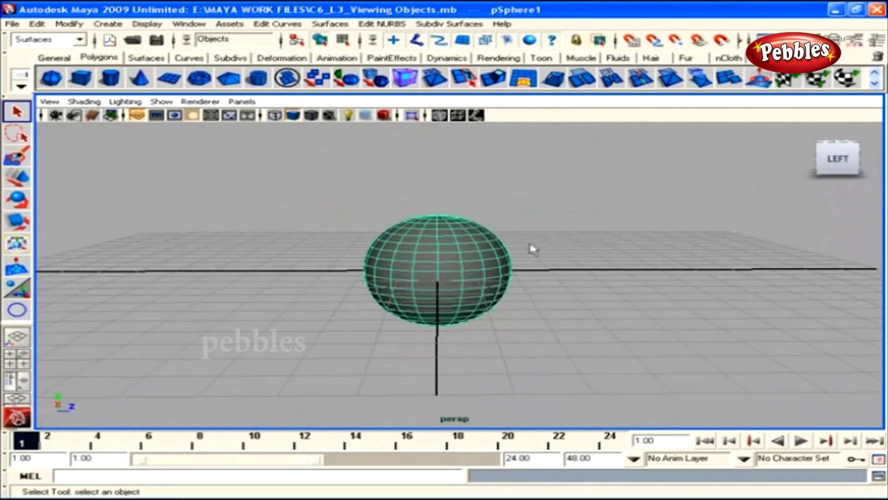
Step: Switch the perspective view to wireframe display and select the cup inside the sphere
left_click(275, 116)
right_click_drag(432, 222, 587, 284, "alt")
left_click_drag(521, 272, 533, 277, "alt")
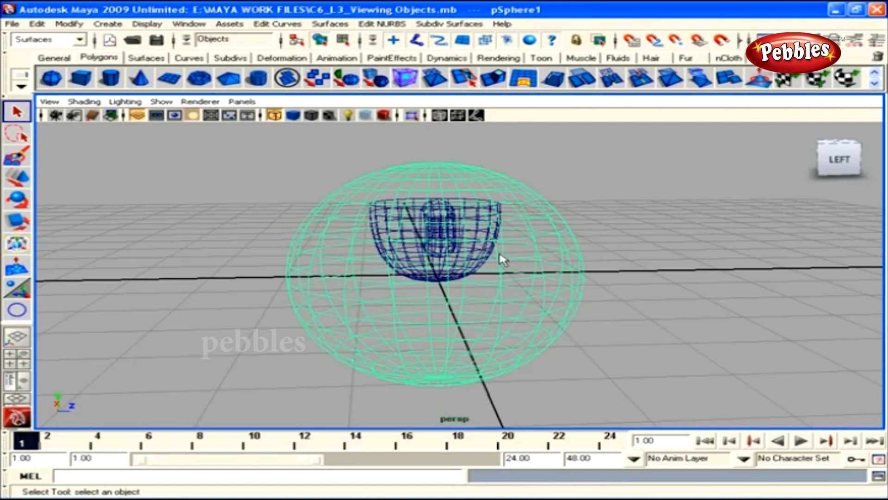
left_click(484, 248)
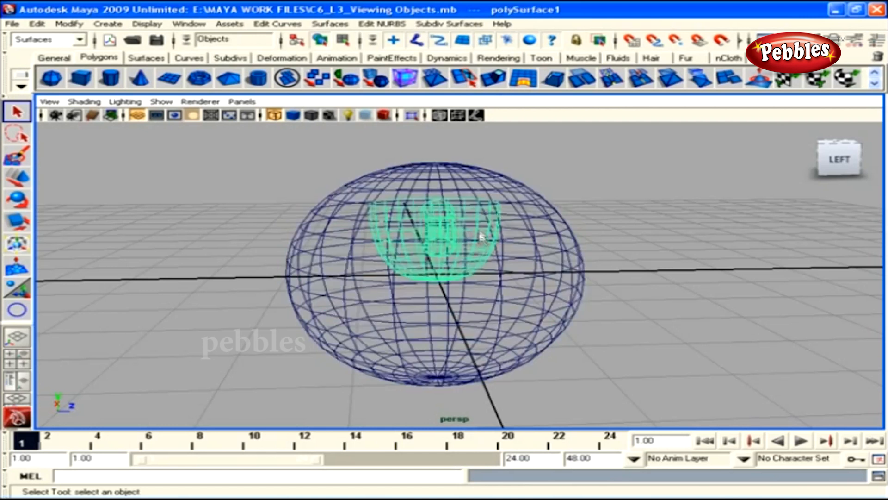
Step: Select the sphere around the cup and return the perspective view to smooth shaded display
right_click_drag(629, 286, 500, 259, "alt")
left_click_drag(499, 259, 502, 278, "alt")
middle_click_drag(557, 294, 534, 273, "alt")
left_click(485, 289)
right_click_drag(559, 279, 546, 276, "alt")
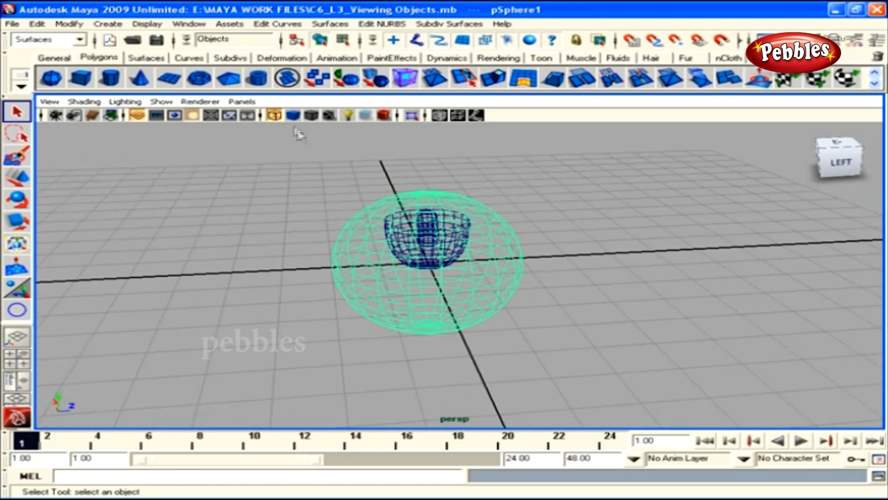
left_click(294, 117)
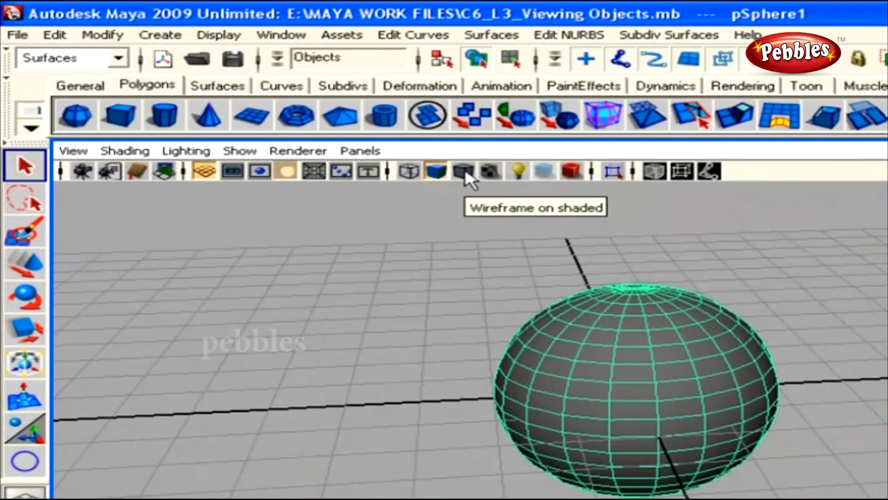
Step: Preview the deselected sphere with Wireframe on Shaded, then turn that display option off again
left_click(464, 172)
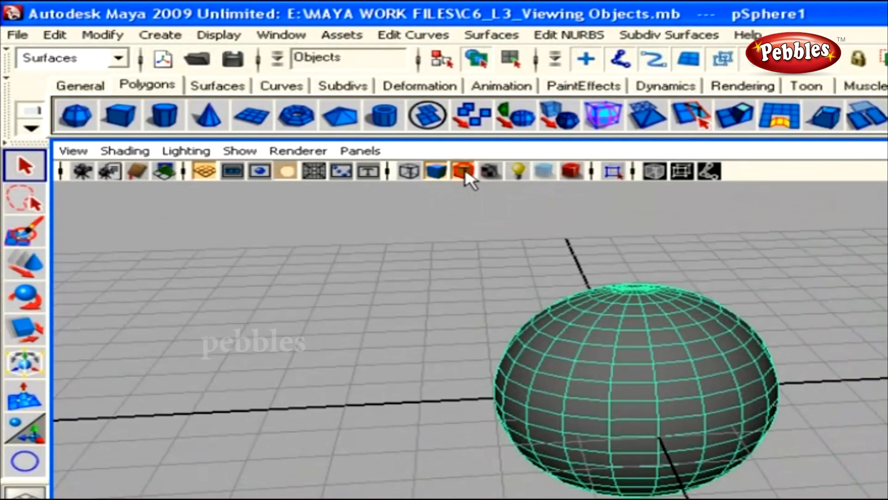
left_click(502, 284)
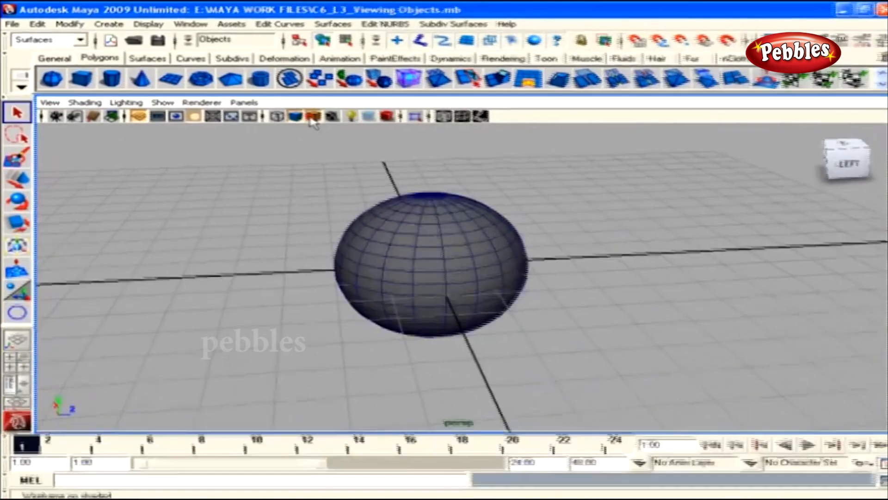
left_click(313, 116)
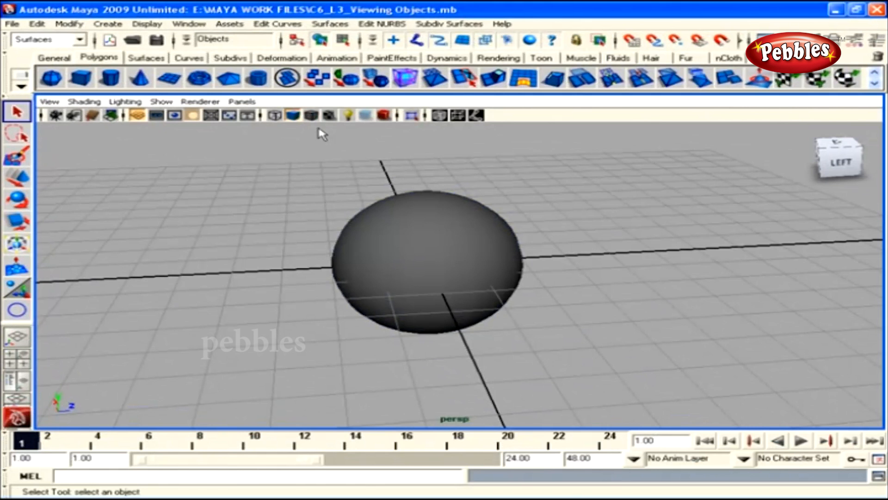
Step: Turn on X-Ray shading in the perspective view, then delete both the sphere and the cup
left_click(87, 103)
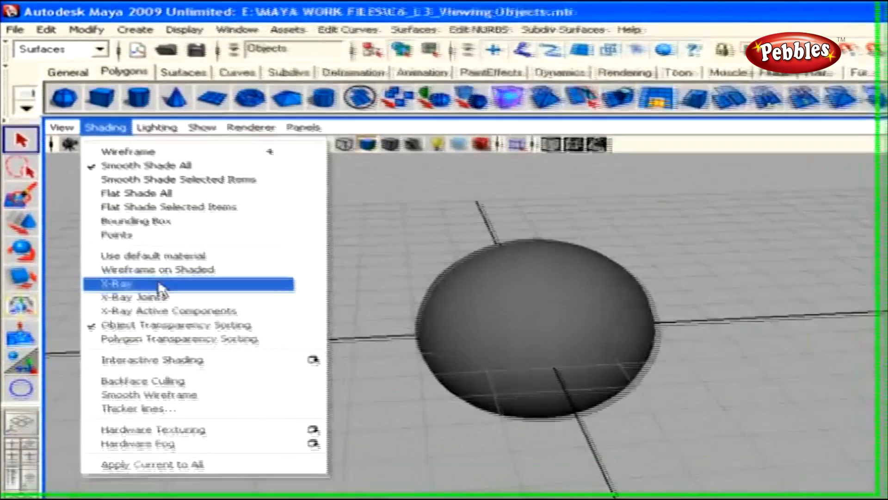
left_click(126, 226)
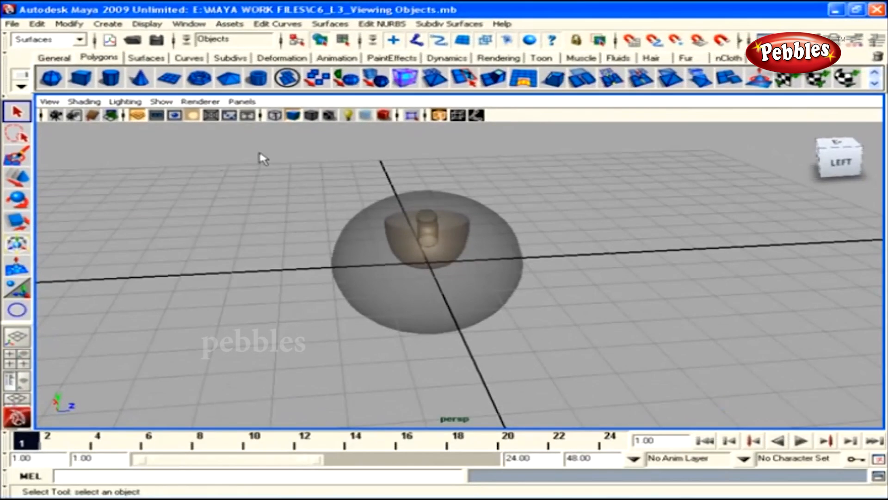
left_click_drag(259, 153, 623, 349)
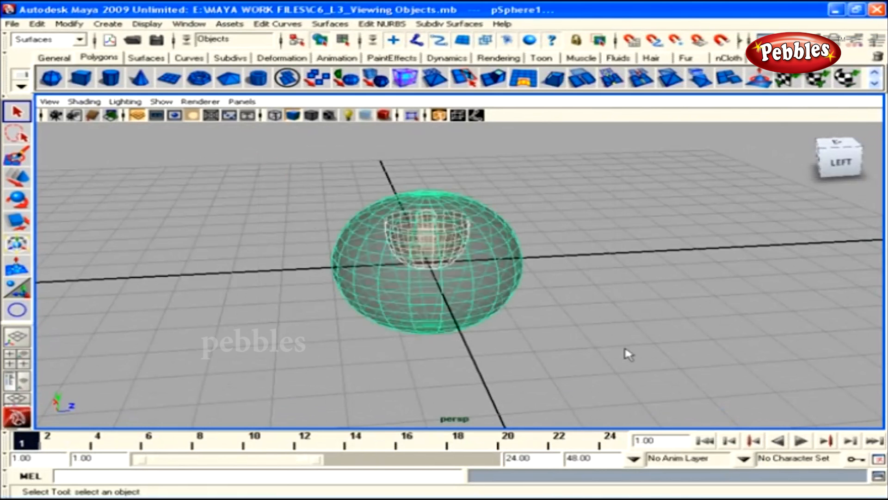
key("Delete")
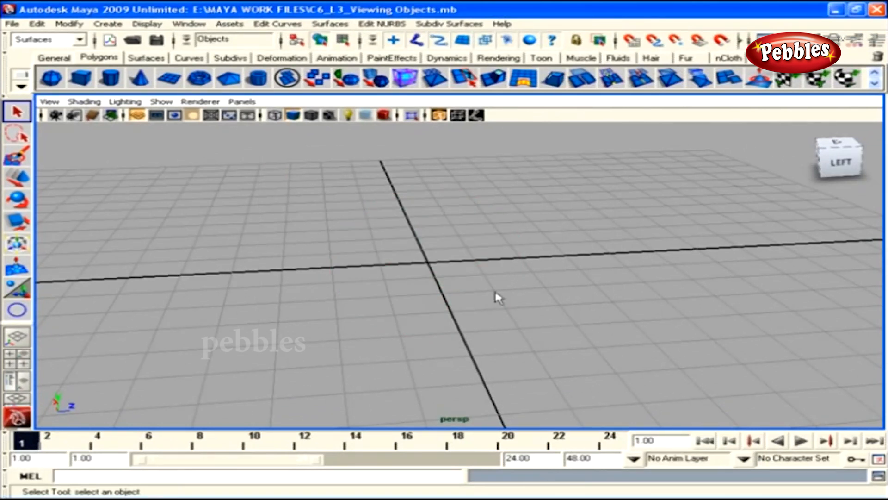
Step: Create a polygon cube at the grid centre, then turn off X-Ray shading and deselect the cube
left_click(81, 78)
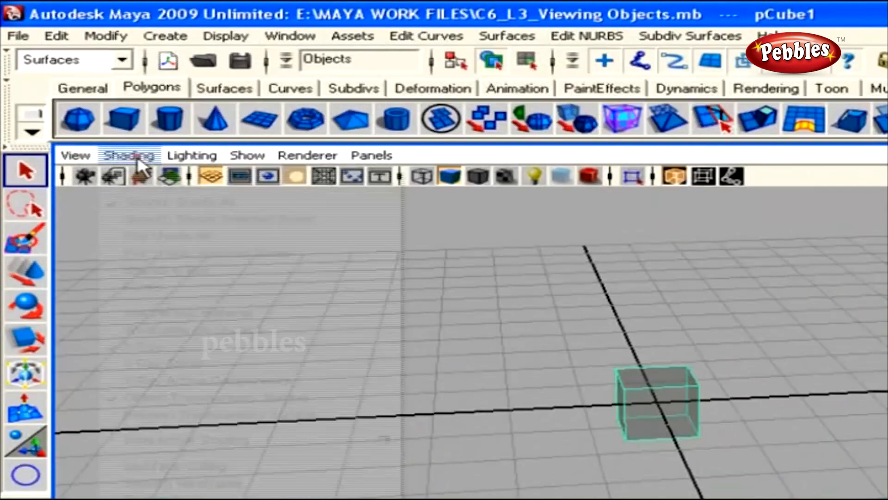
left_click(88, 103)
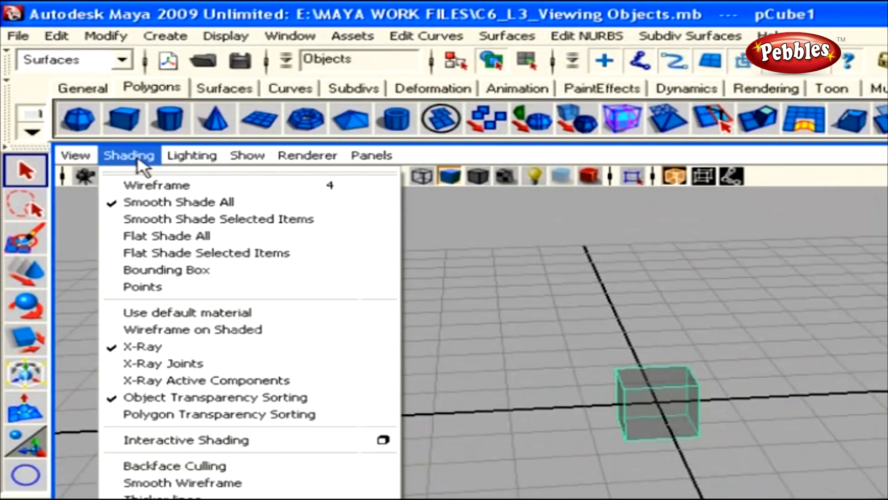
left_click(162, 346)
left_click(589, 371)
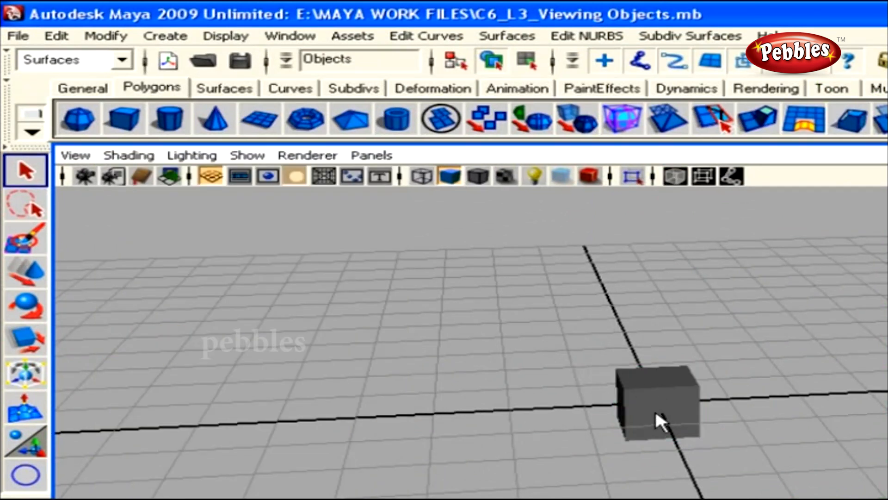
Step: Select the cube and cycle its display through smooth mesh preview, unsmoothed polygons, and combined cage and smooth preview
left_click_drag(646, 422, 671, 323, "alt")
left_click_drag(666, 439, 661, 449, "alt")
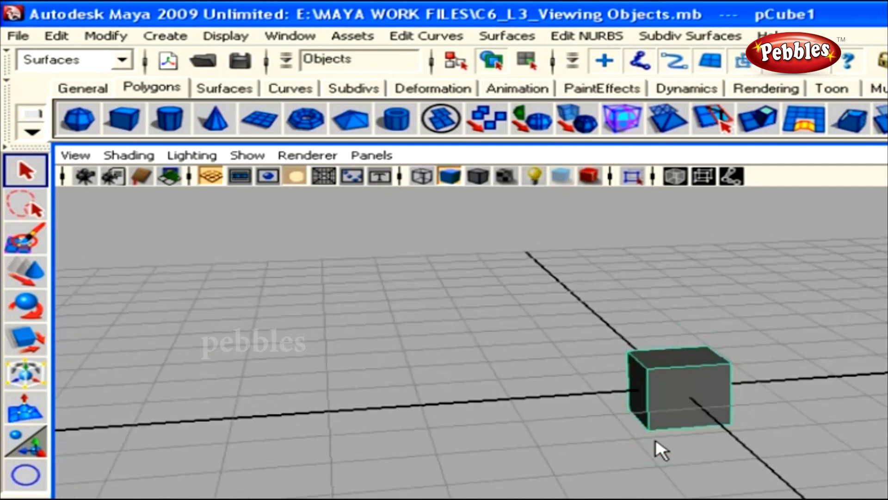
key("3")
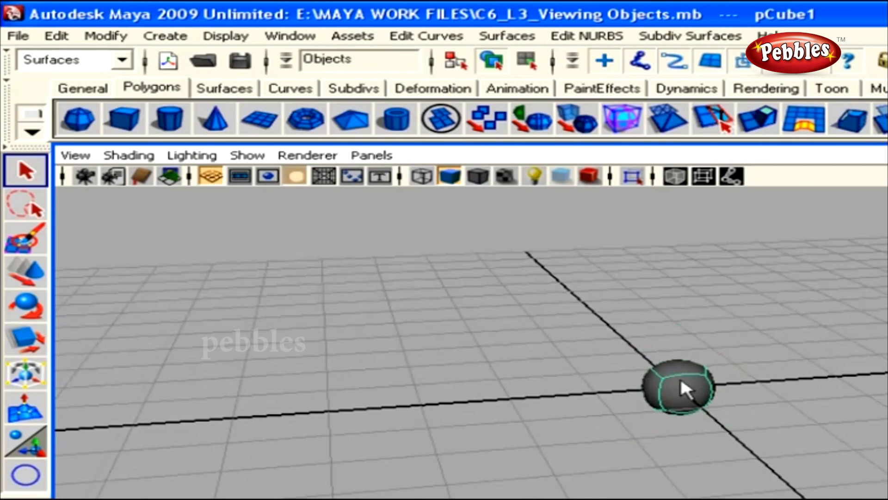
right_click_drag(684, 389, 660, 428, "alt")
left_click_drag(662, 428, 658, 434, "alt")
right_click_drag(658, 434, 757, 472, "alt")
left_click_drag(757, 473, 733, 469, "alt")
mouse_move(733, 469)
middle_mouse_down("alt")
mouse_move(717, 458)
mouse_move(739, 477)
middle_mouse_up("alt")
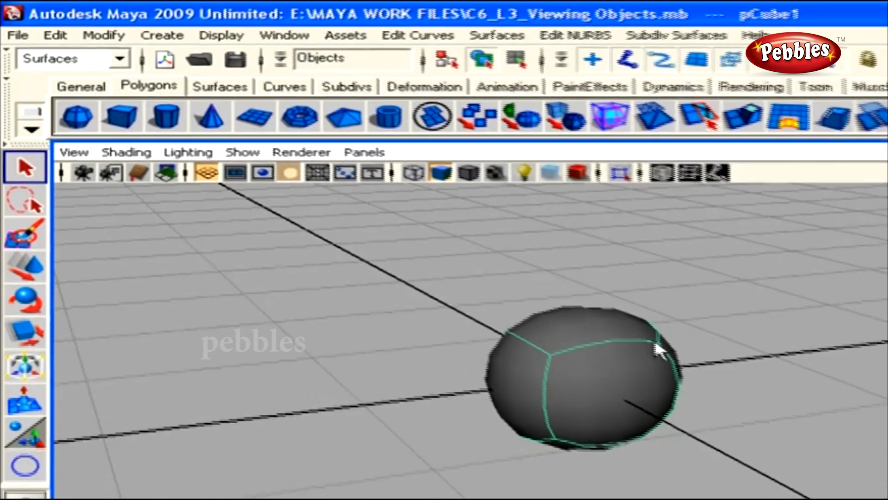
key("1")
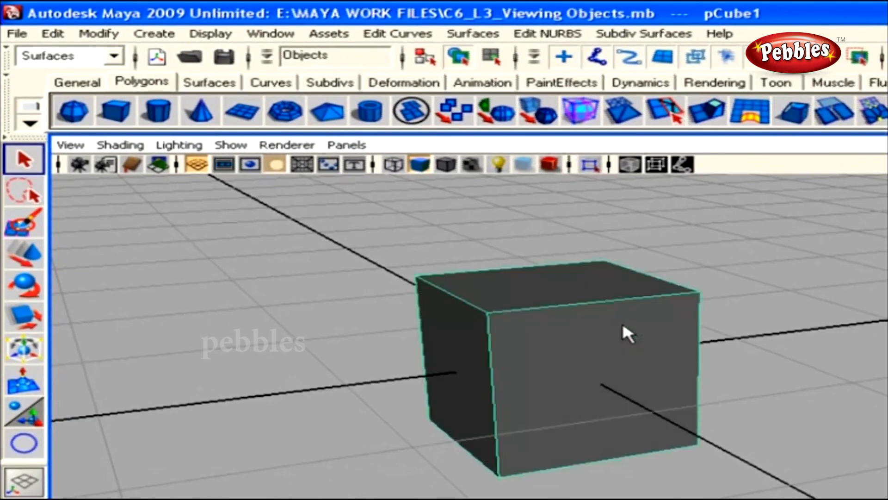
key("2")
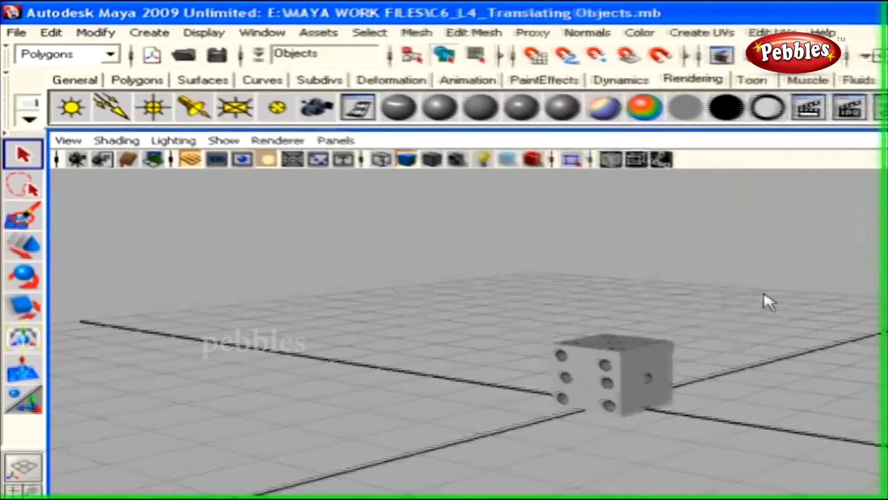
Step: Marquee-select the whole dice in the perspective view and move it a short distance with the Move tool
left_click_drag(770, 303, 557, 447)
key("w")
left_click_drag(597, 406, 546, 400)
Step: Try the Rotate and Scale manipulators on the dice, undo the scaling, and return to the Select tool
key("e")
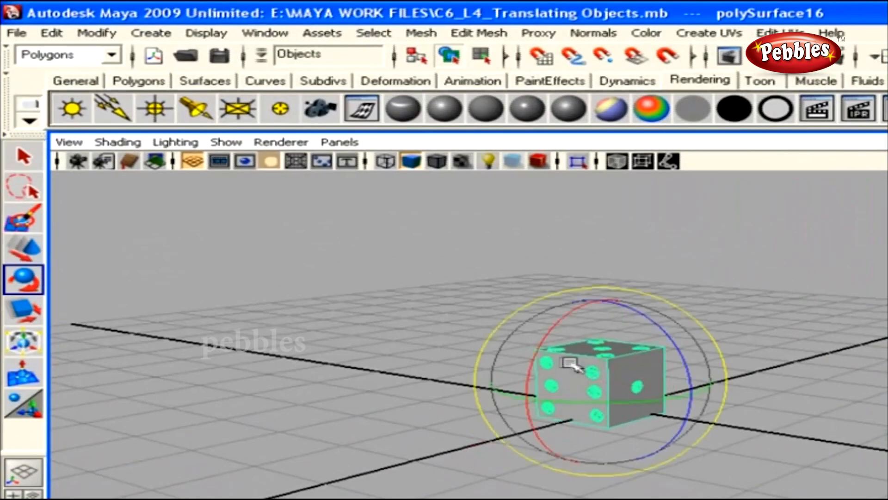
key("r")
left_click_drag(608, 369, 659, 407)
key("ctrl+z")
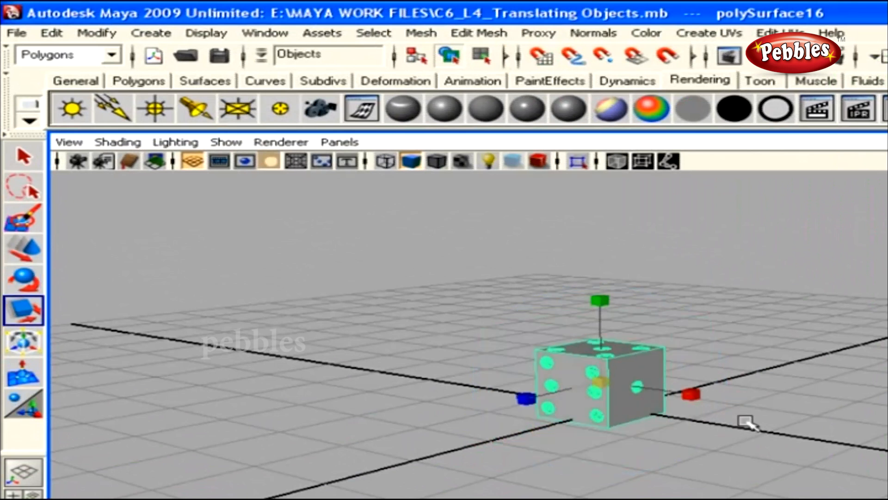
key("q")
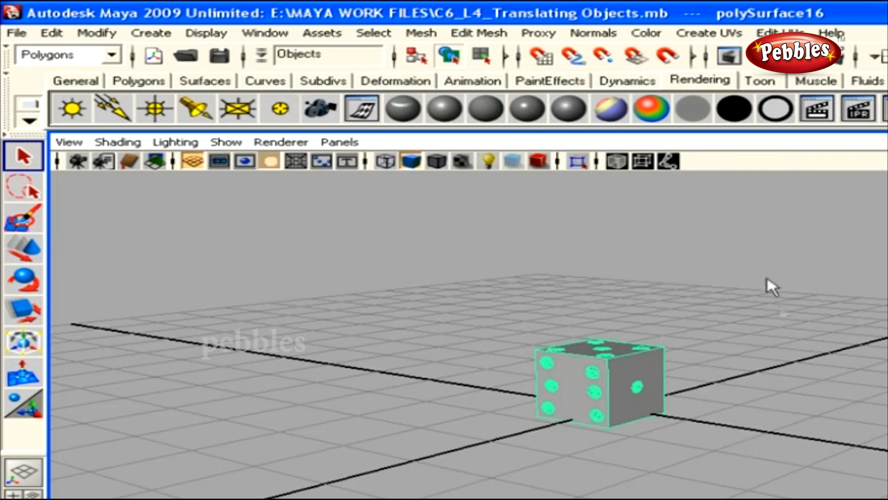
Step: Deselect the dice, then select it again with a marquee around the whole object
left_click(769, 334)
mouse_move(777, 337)
left_mouse_down("alt")
mouse_move(819, 370)
mouse_move(789, 361)
left_mouse_up("alt")
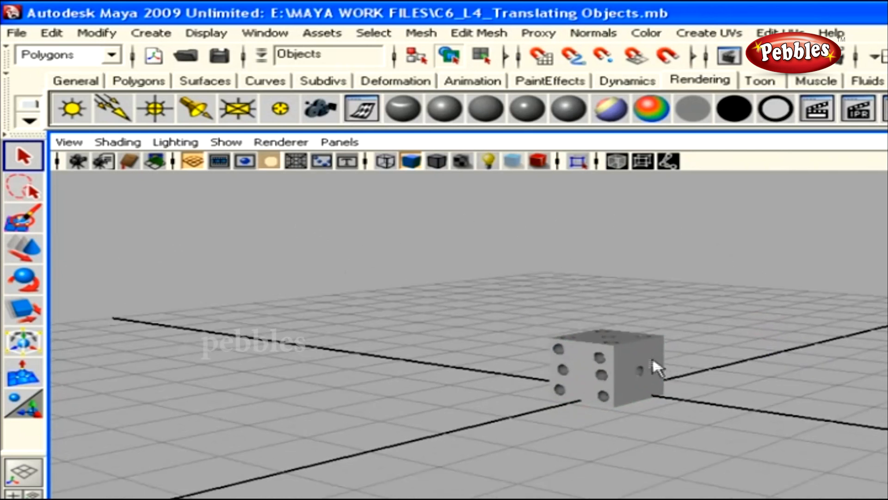
left_click_drag(770, 239, 486, 429)
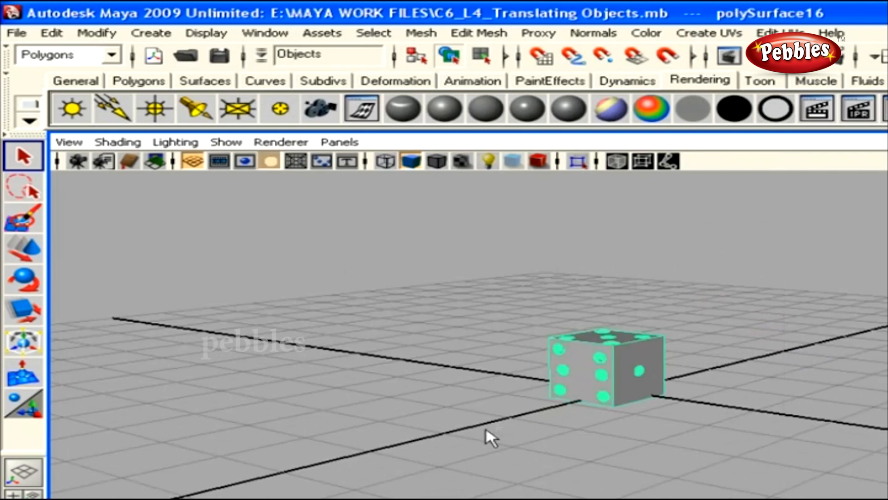
Step: Activate the Move tool with its settings open, reset the settings to their defaults, and close them
double_click(29, 248)
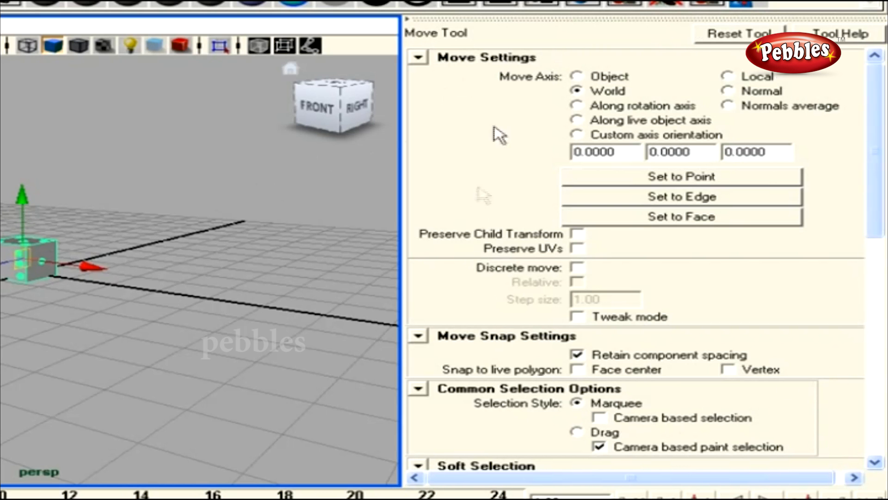
left_click(749, 38)
left_click(408, 25)
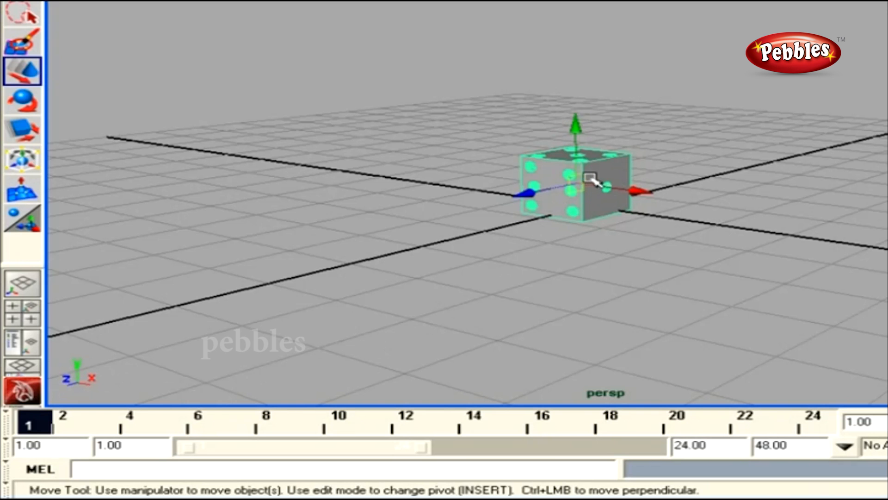
Step: Activate the dice's X, Y and Z move handles in turn, ending with the Z handle
left_click(640, 192)
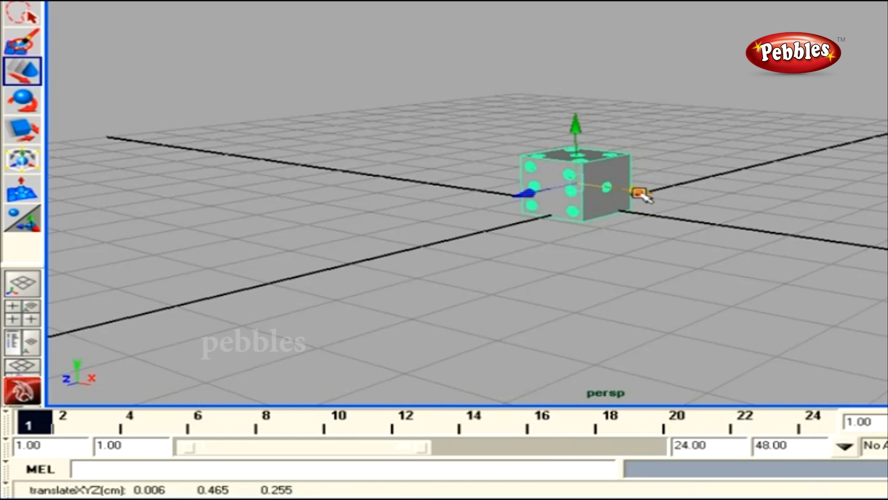
left_click(576, 125)
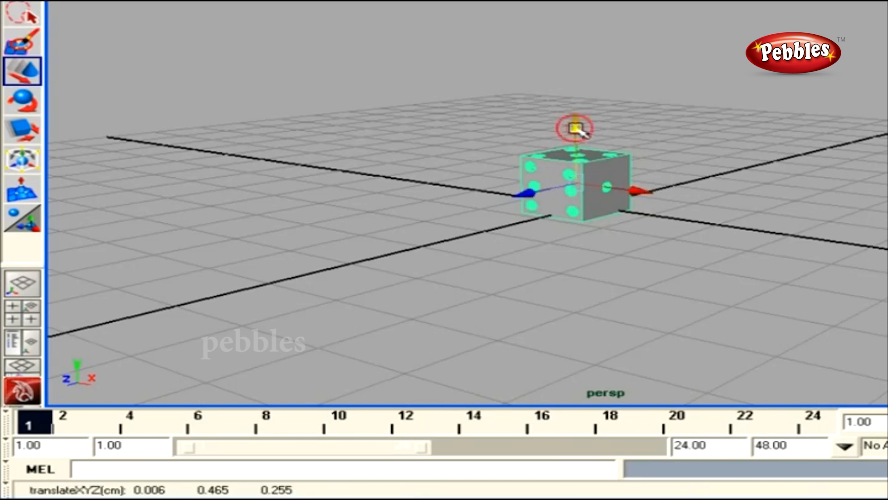
left_click(535, 195)
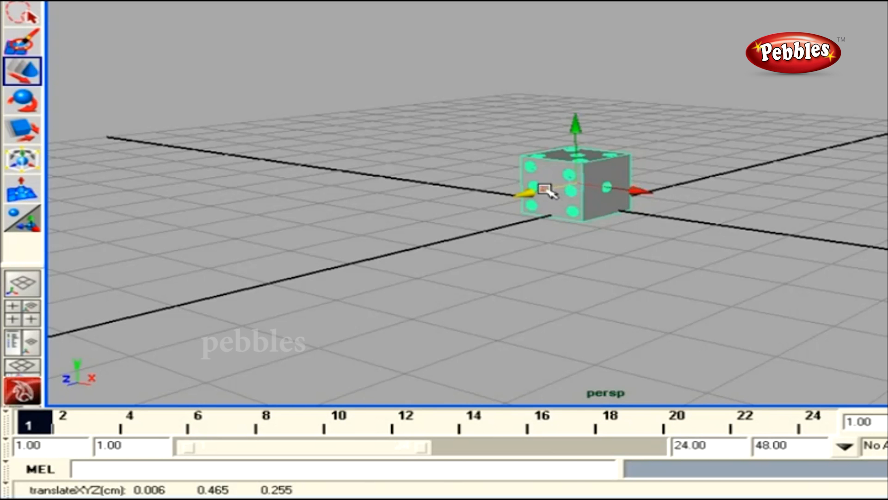
Step: Move the dice along the Z axis only, to about 1.409 cm
mouse_move(533, 192)
left_mouse_down()
mouse_move(417, 222)
mouse_move(369, 245)
mouse_move(522, 198)
left_mouse_up()
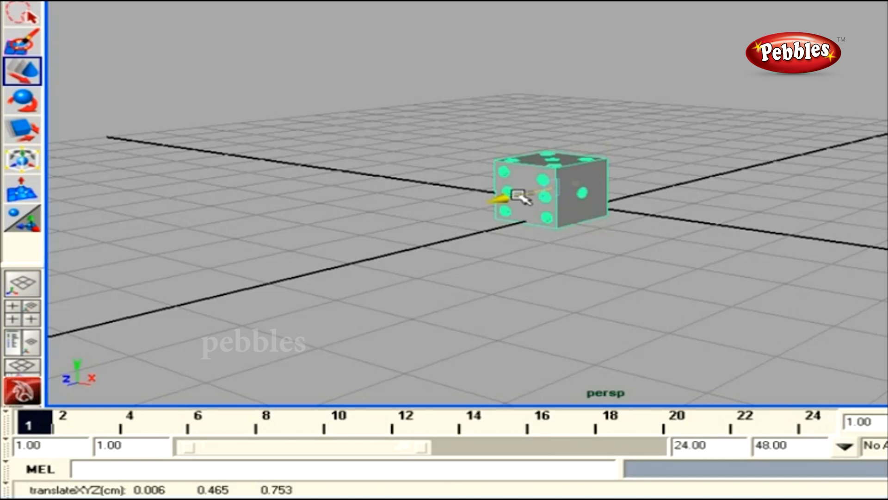
left_click_drag(521, 197, 522, 197)
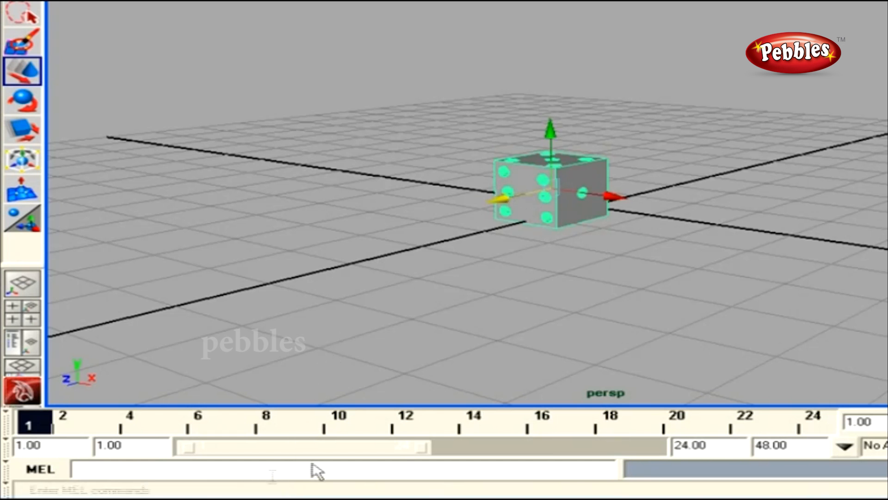
left_click_drag(504, 197, 416, 238)
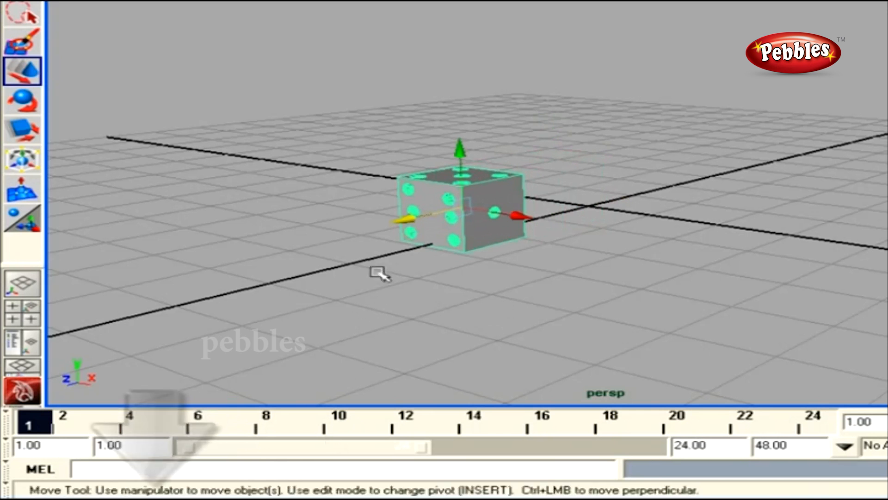
left_click_drag(405, 228, 467, 215)
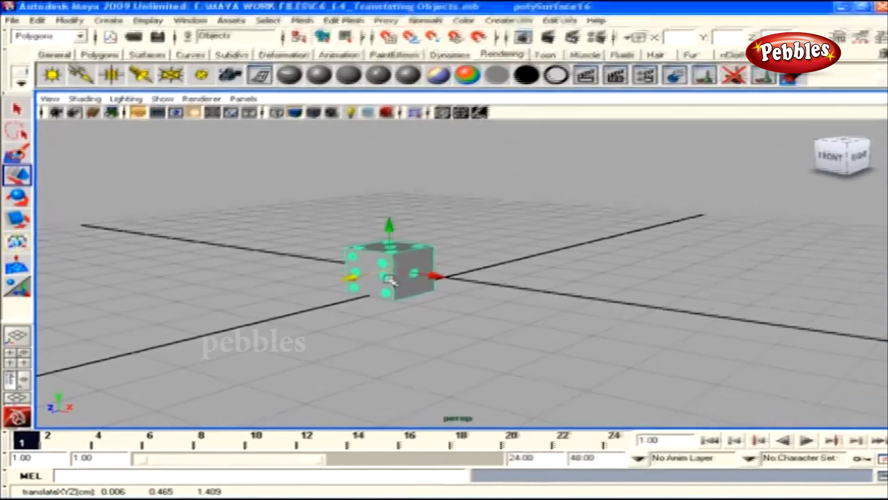
Step: Move the dice freely with the manipulator's centre handle to about X 0.070, Y 0.495, Z 1.228 cm
scroll(390, 278, "up", 5)
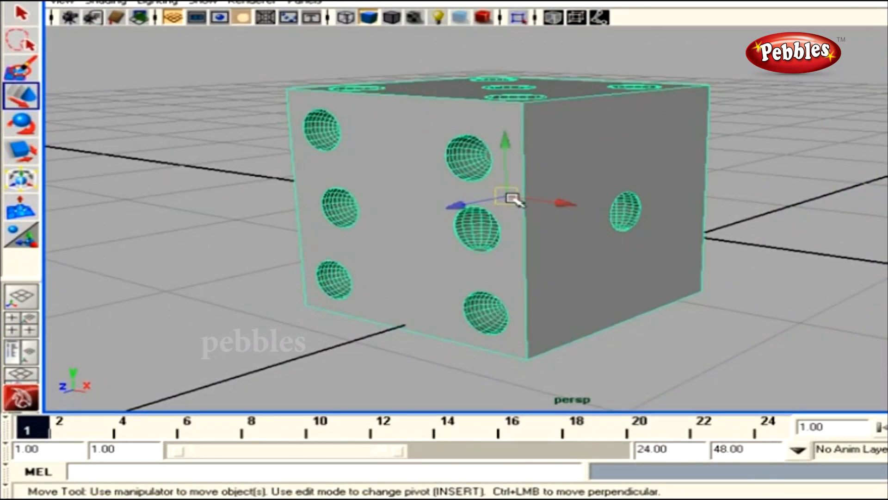
left_click_drag(512, 199, 495, 164)
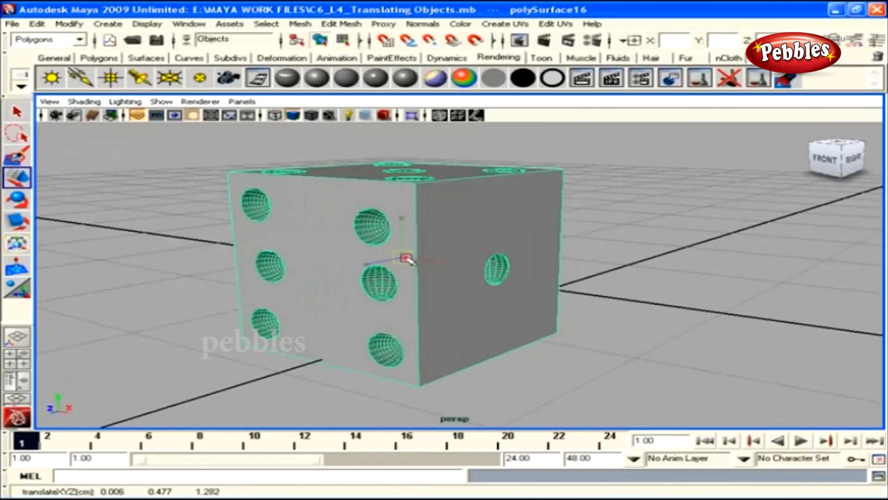
left_click_drag(393, 231, 386, 252)
mouse_move(427, 255)
left_mouse_down()
mouse_move(416, 251)
mouse_move(423, 254)
left_mouse_up()
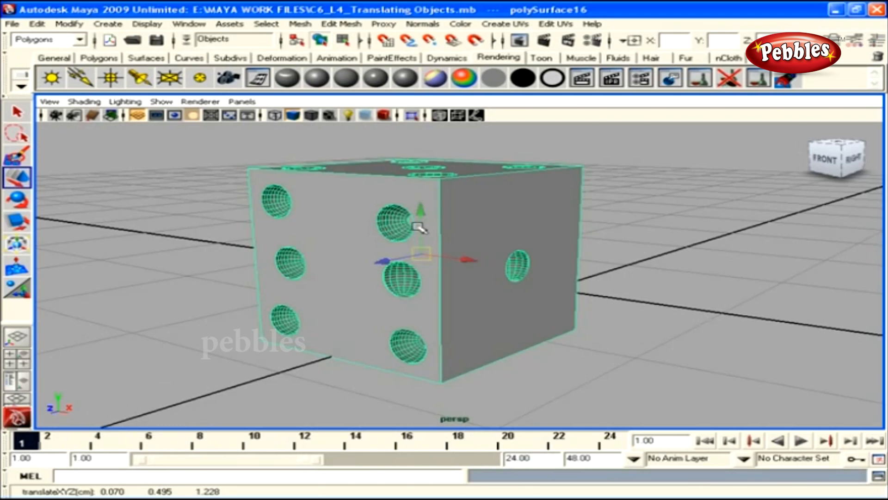
Step: Maximize the front view, then select the dice and move it so its left edge meets the vertical grid axis
key("space")
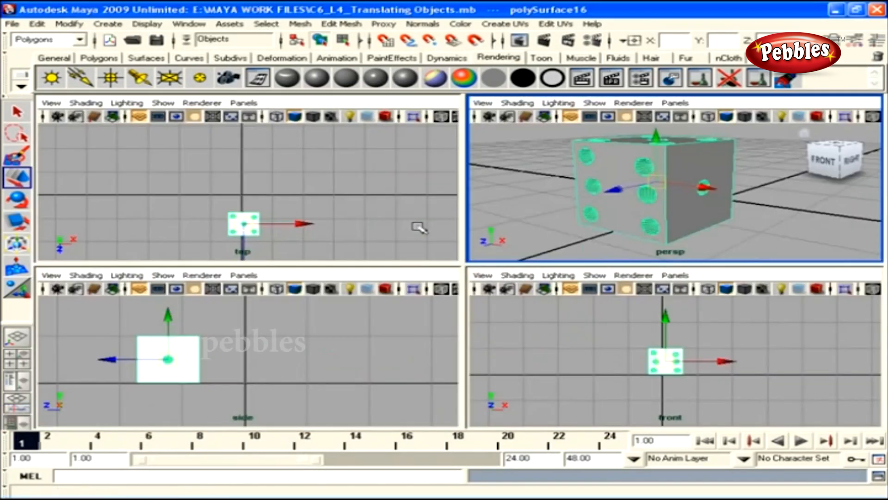
left_click(577, 345)
key("space")
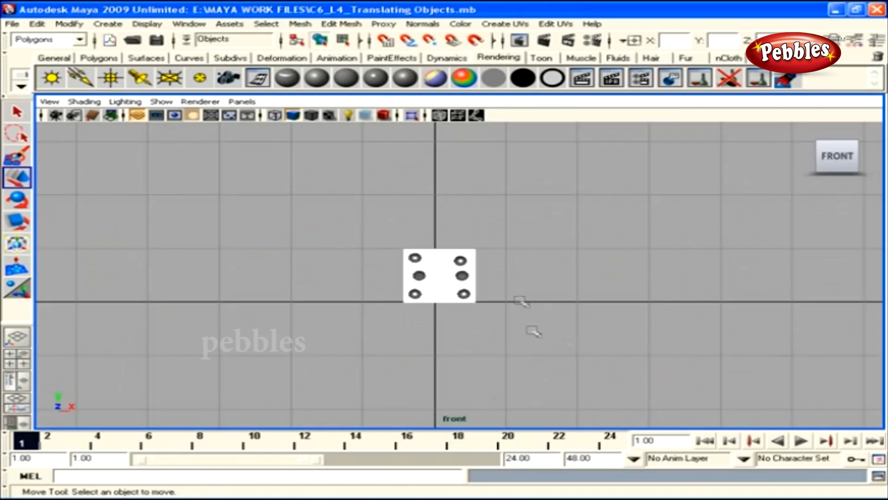
left_click(402, 298)
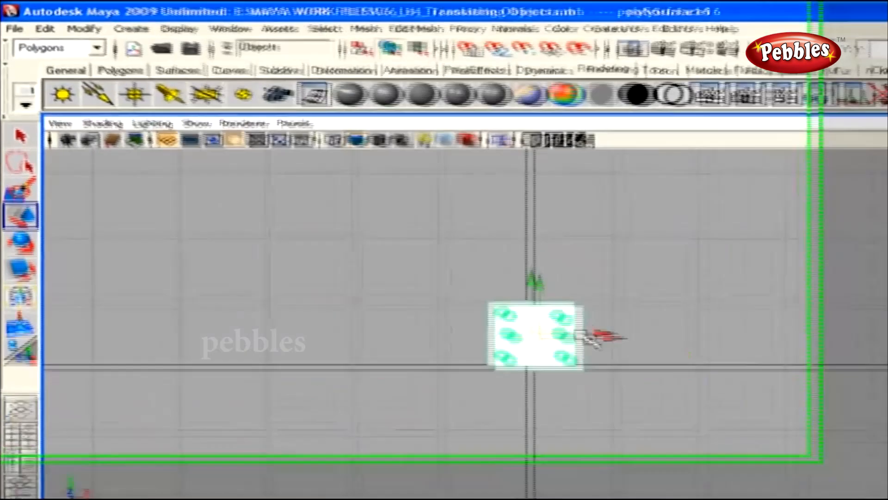
middle_click_drag(485, 275, 503, 269)
mouse_move(673, 361)
middle_mouse_down()
mouse_move(672, 346)
mouse_move(622, 347)
mouse_move(668, 362)
mouse_move(678, 327)
mouse_move(663, 341)
mouse_move(698, 323)
mouse_move(668, 289)
mouse_move(637, 293)
mouse_move(634, 321)
mouse_move(688, 361)
middle_mouse_up()
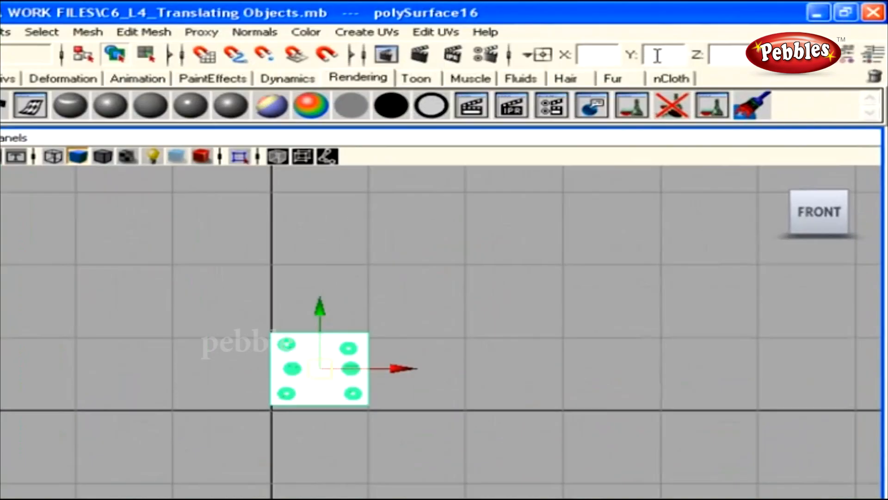
Step: Move the dice to an absolute Y position of 30 and bring it back into the front view
left_click(719, 41)
type("30")
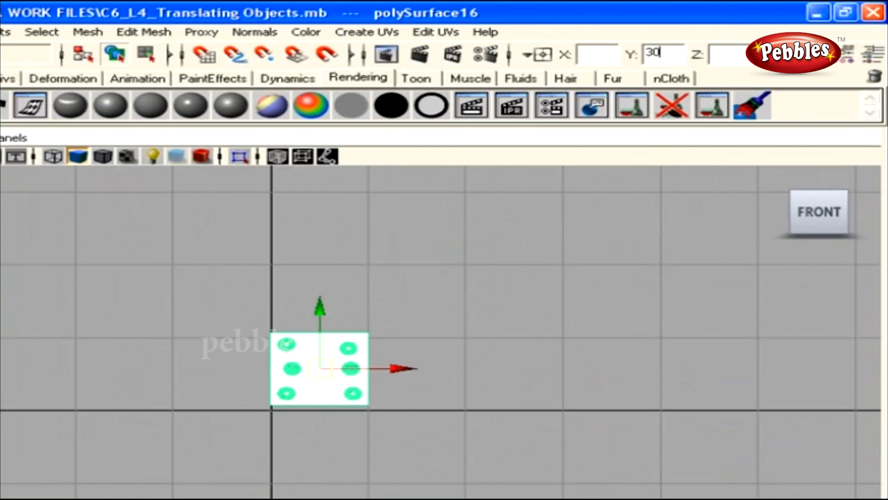
key("Return")
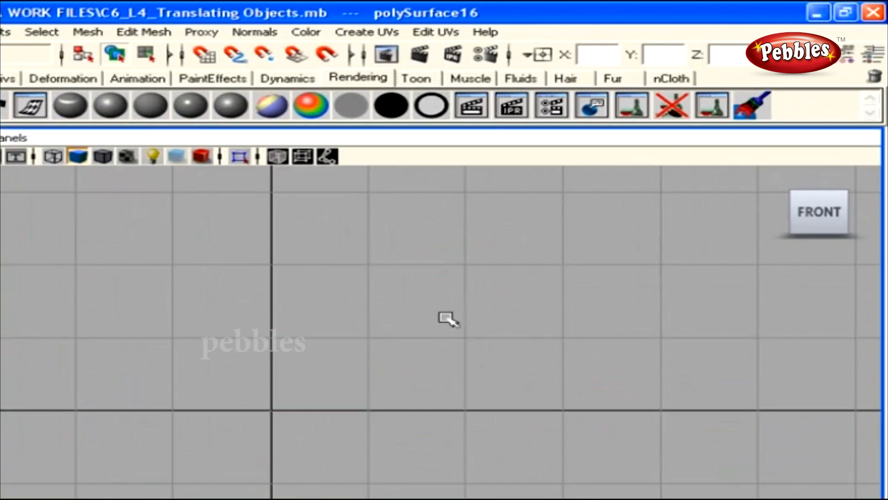
right_click_drag(675, 419, 200, 365, "alt")
middle_click_drag(492, 333, 464, 481, "alt")
right_click_drag(464, 481, 119, 325, "alt")
middle_click_drag(494, 278, 494, 369, "alt")
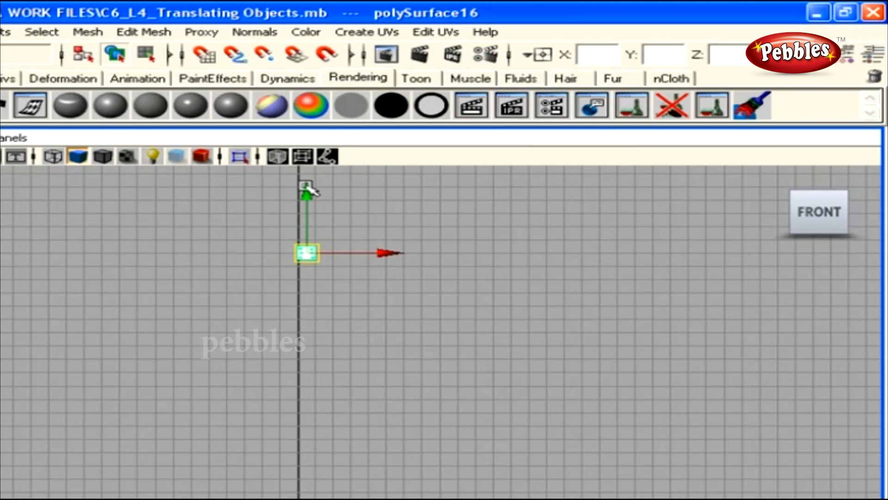
Step: Apply the absolute Y value of 30 to the dice a second time
left_click(666, 55)
type("30")
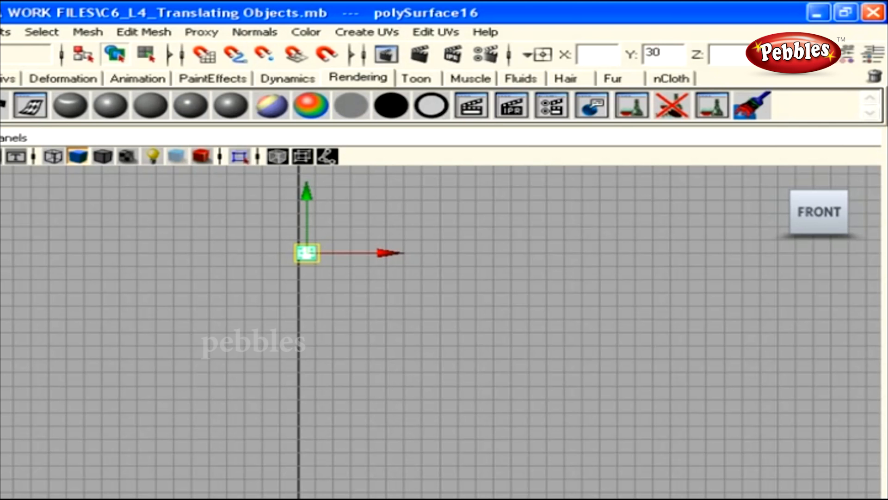
key("Return")
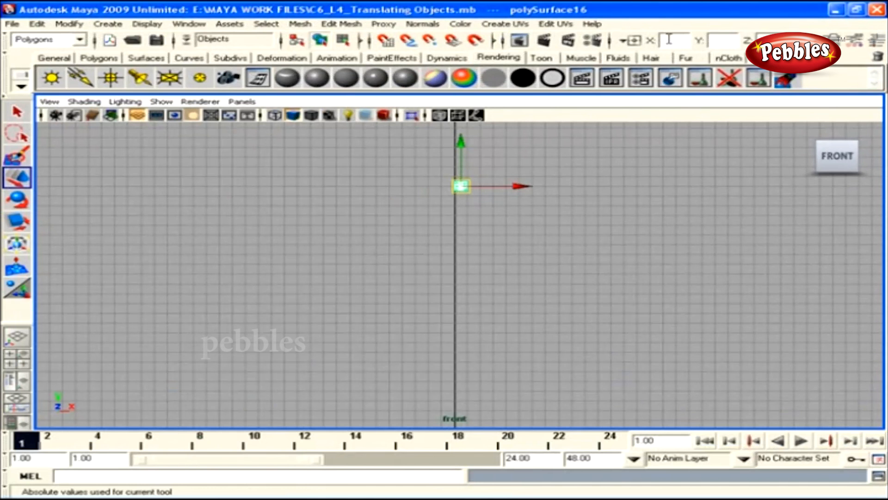
Step: Set coordinate entry to Relative transform and move the dice by 30 along Y, bringing it back into the front view
left_click(625, 41)
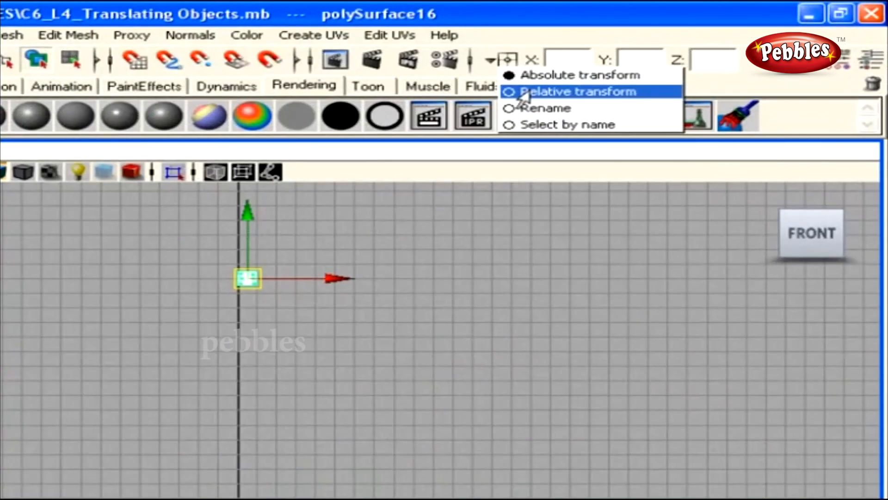
left_click(523, 92)
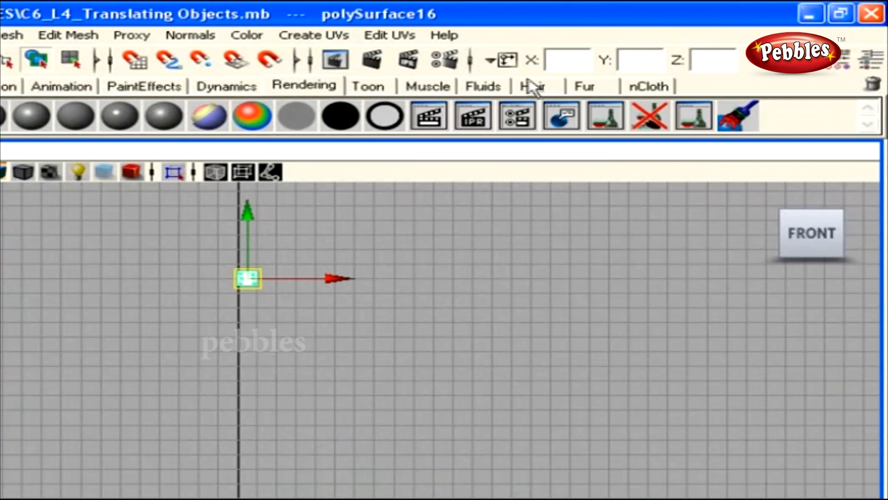
left_click(505, 60)
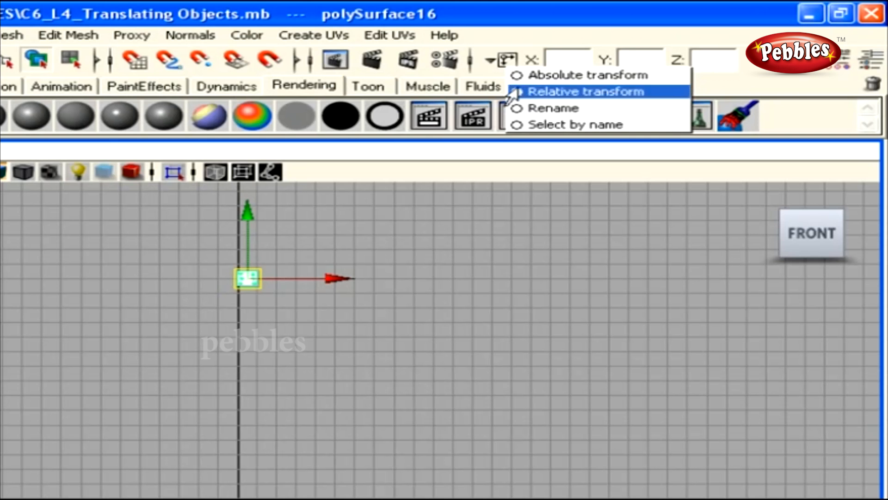
left_click(537, 93)
left_click(630, 61)
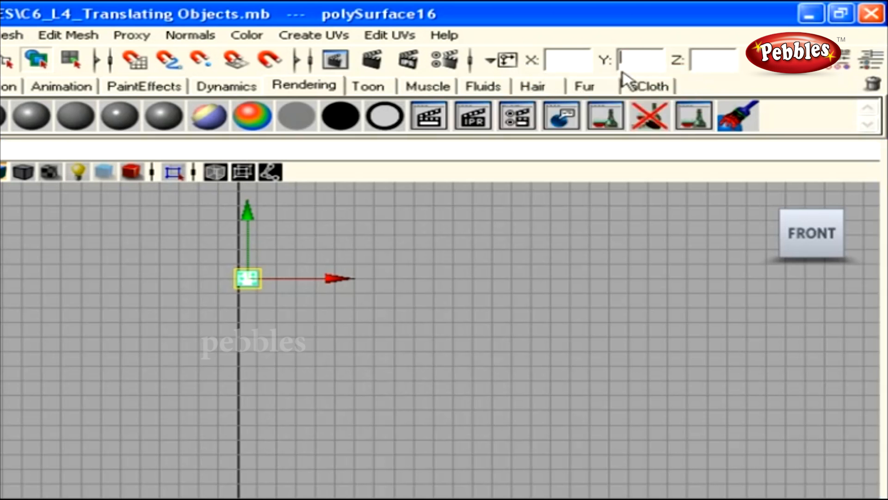
type("30")
key("Return")
right_click_drag(401, 355, 352, 287, "alt")
middle_click_drag(352, 287, 303, 482, "alt")
right_click_drag(303, 482, 313, 422, "alt")
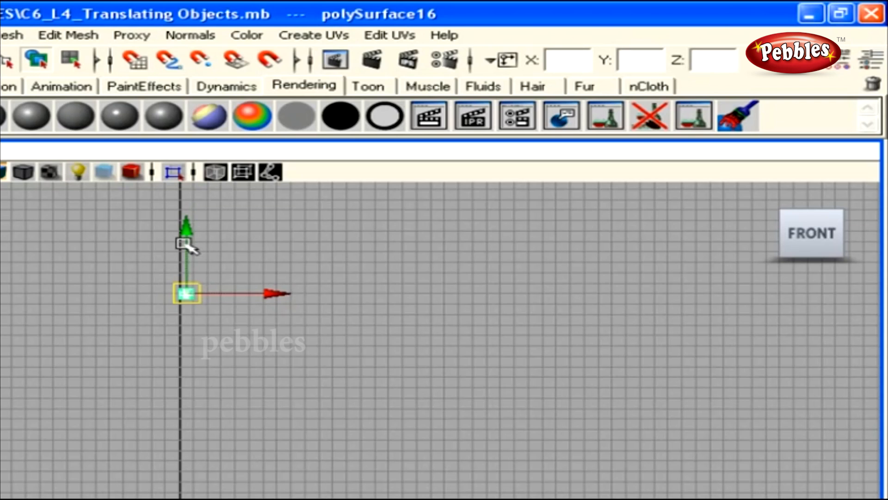
Step: Try rotating the dice in the front view, undo the rotation, and try the Scale tool on it
key("e")
left_click_drag(182, 259, 194, 281)
key("ctrl+z")
key("r")
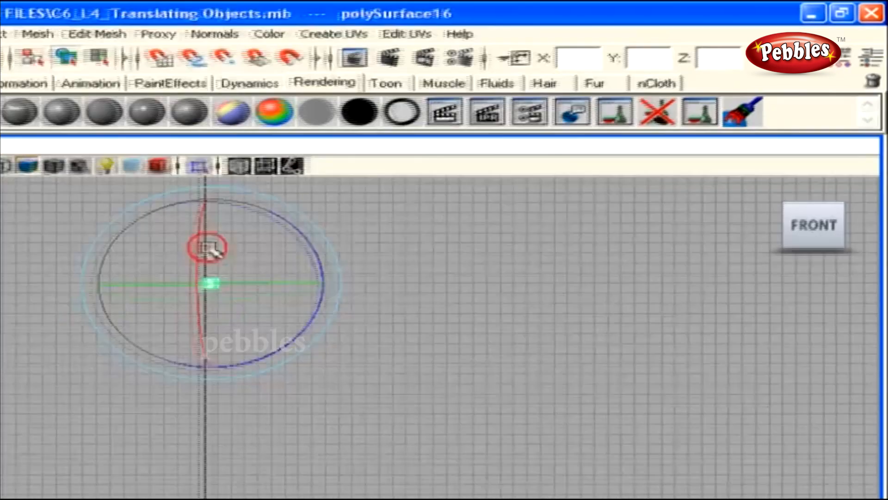
mouse_move(422, 197)
left_mouse_down()
mouse_move(454, 206)
mouse_move(429, 204)
left_mouse_up()
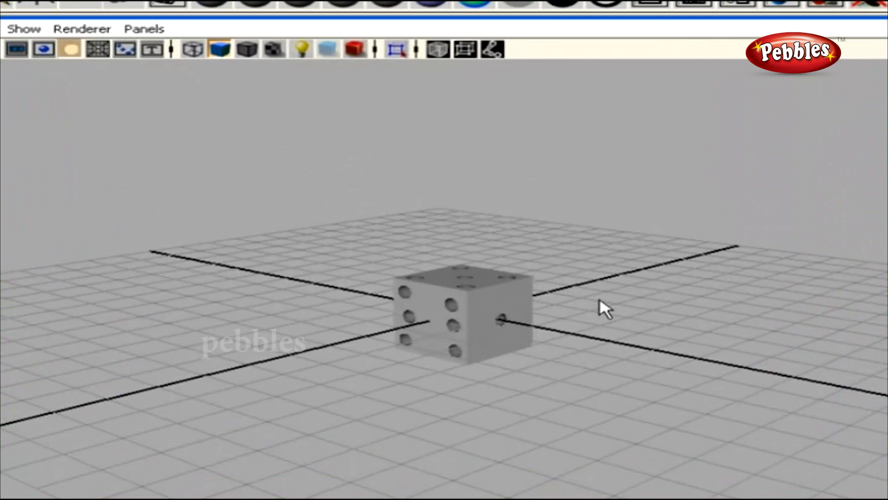
Step: Try the Move, Rotate and Scale manipulators on the dice in the perspective view, undo the scaling, and deselect it
left_click(403, 341)
key("w")
left_click_drag(407, 321, 500, 379)
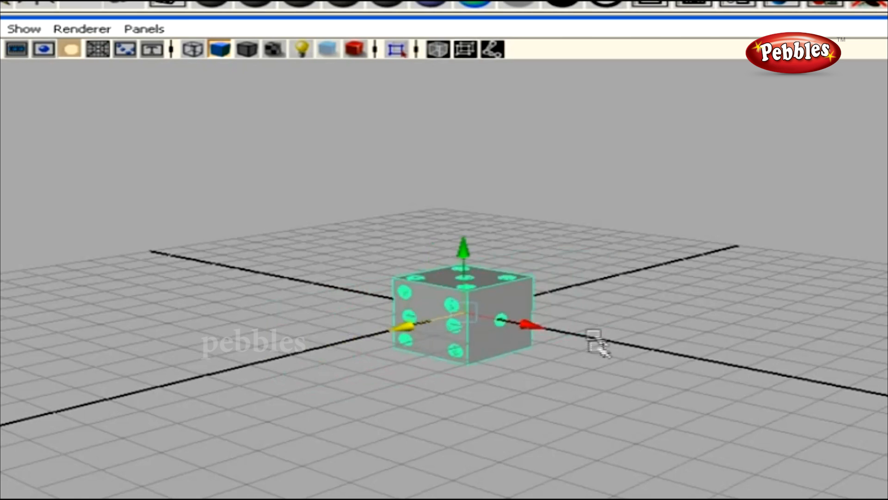
key("e")
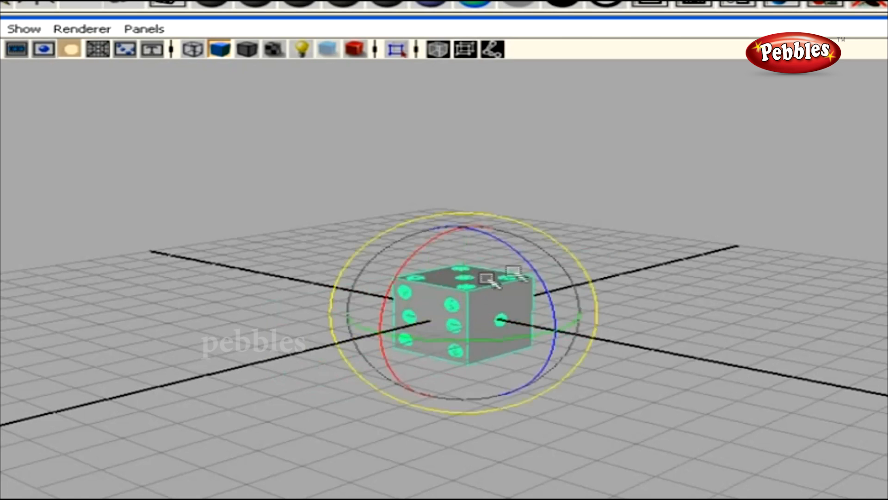
key("r")
left_click_drag(467, 313, 498, 318)
key("ctrl+z")
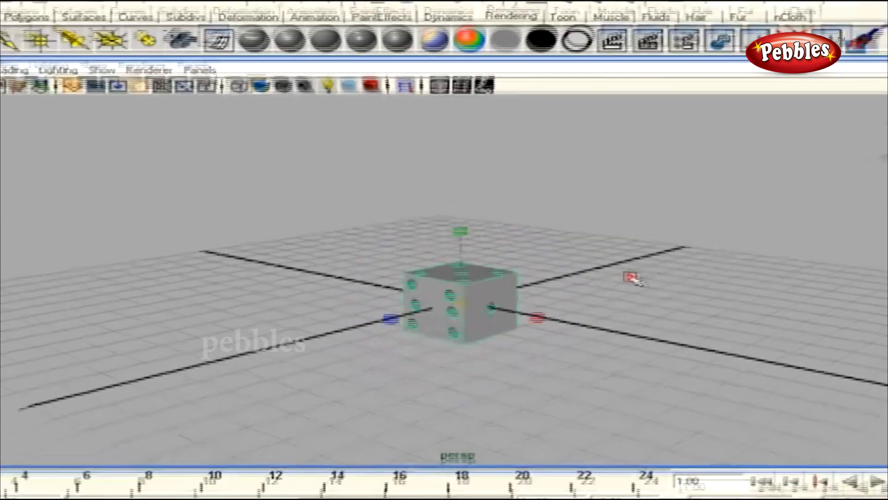
left_click(629, 276)
key("q")
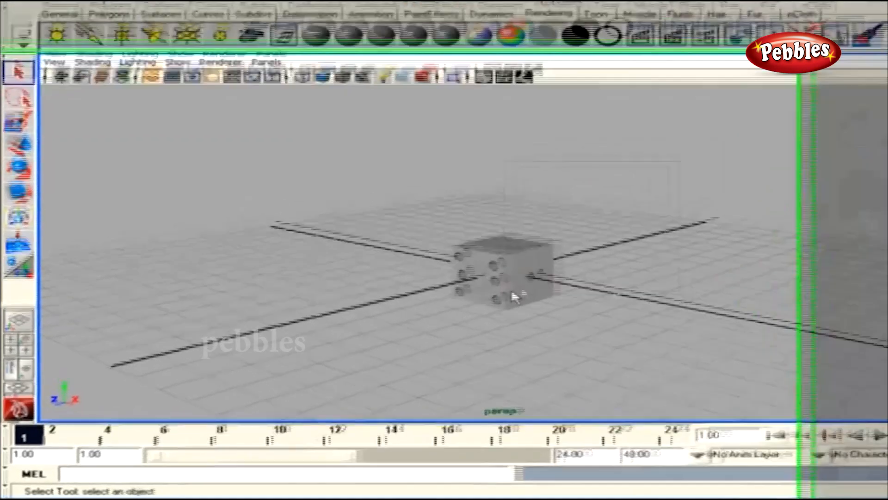
Step: Select the dice, reset the Rotate Tool settings to their defaults, and close the settings
left_click_drag(512, 291, 444, 316)
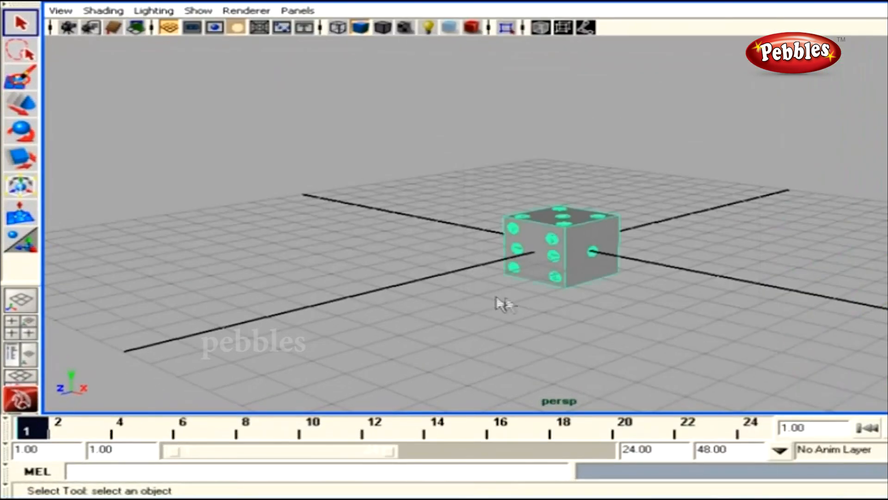
double_click(24, 134)
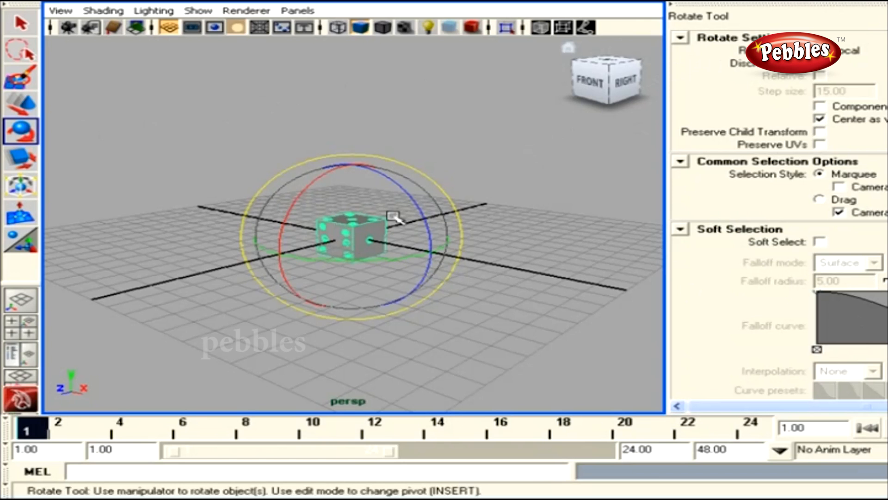
mouse_move(393, 216)
left_mouse_down("alt")
mouse_move(377, 267)
mouse_move(351, 273)
mouse_move(366, 212)
mouse_move(391, 223)
left_mouse_up("alt")
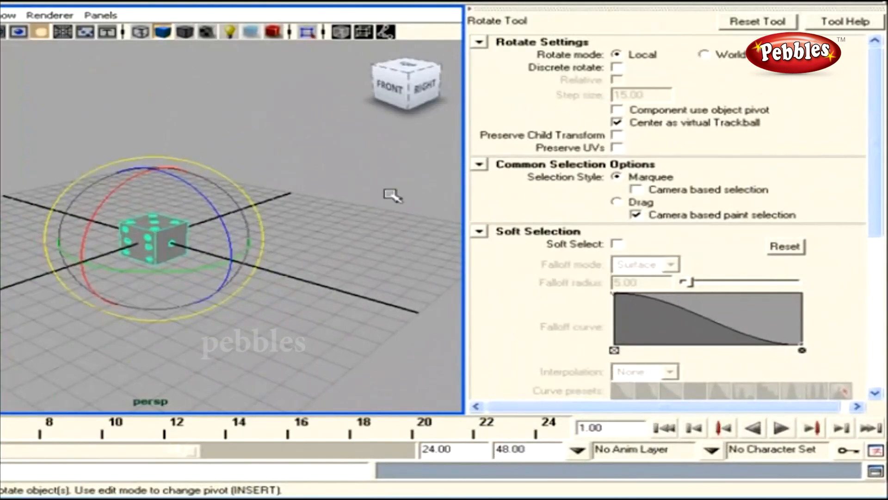
left_click(747, 23)
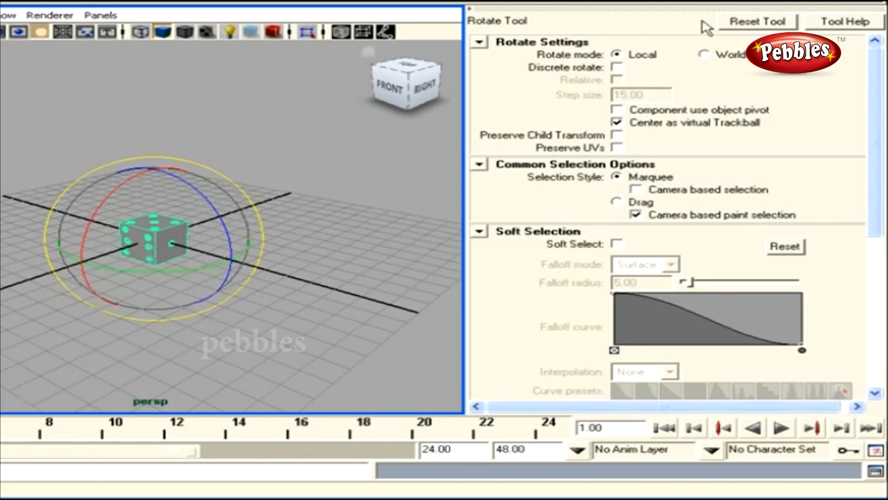
left_click(476, 17)
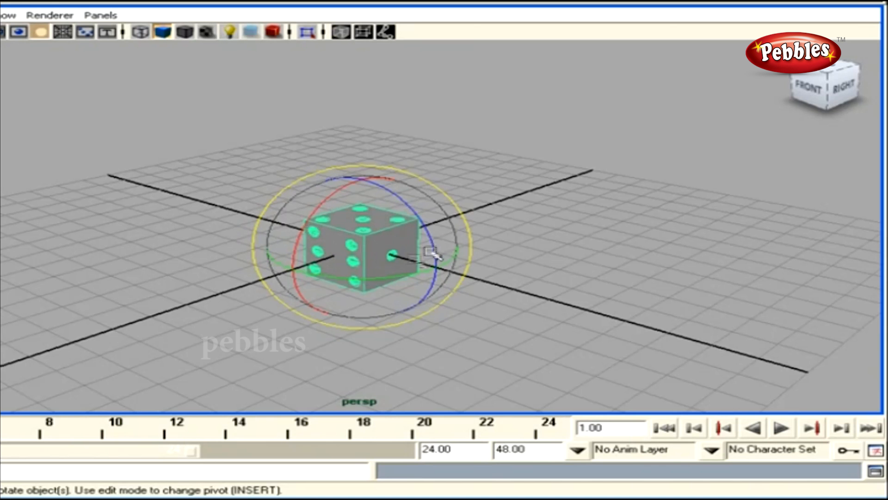
Step: Rotate the dice about its Y, Z and X axes to about -0.683, 1.577 and 1.562 degrees, and tumble it freely
left_click_drag(410, 273, 391, 272)
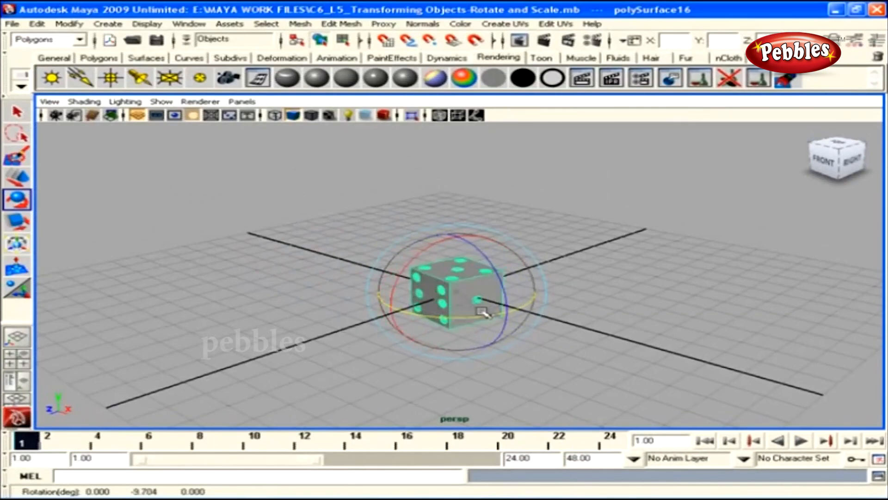
left_click_drag(482, 312, 497, 312)
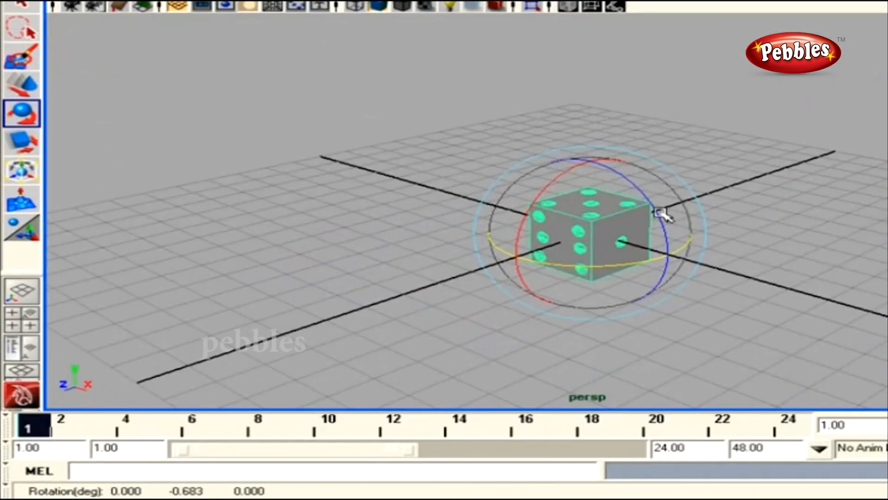
left_click_drag(514, 277, 512, 296)
left_click_drag(662, 237, 651, 209)
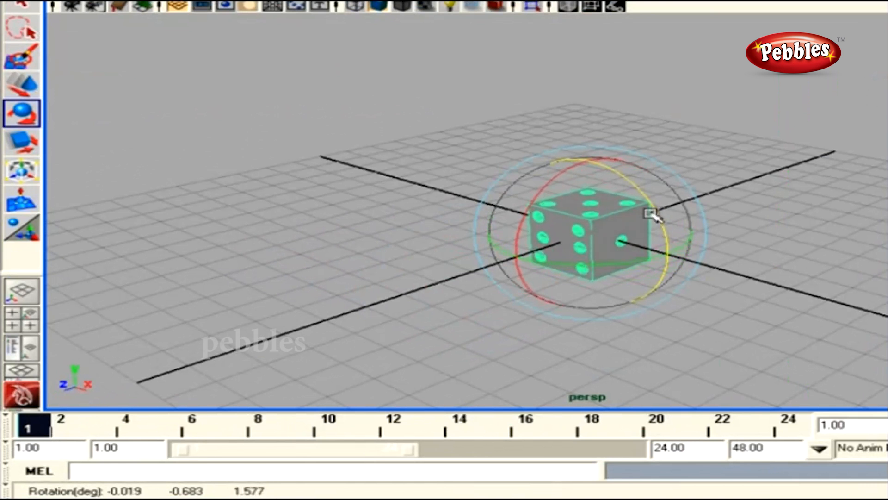
mouse_move(557, 186)
left_mouse_down()
mouse_move(546, 208)
mouse_move(560, 188)
left_mouse_up()
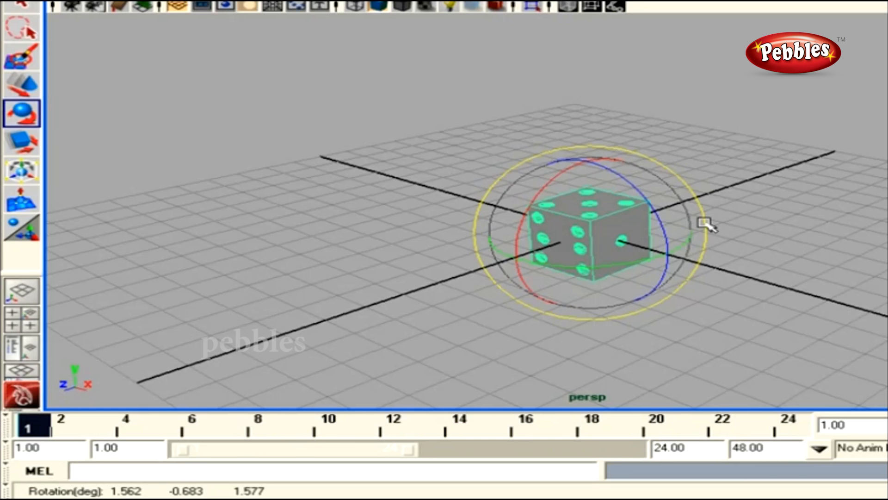
left_click_drag(703, 223, 614, 303)
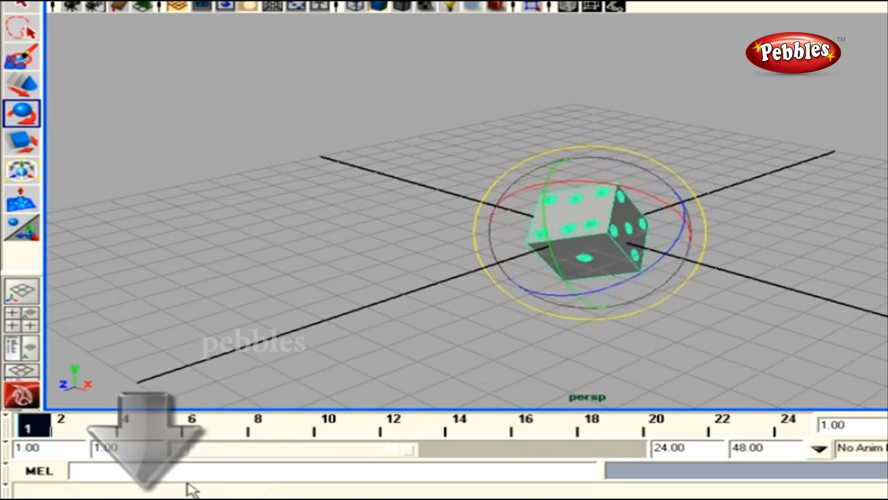
left_click_drag(660, 304, 559, 234)
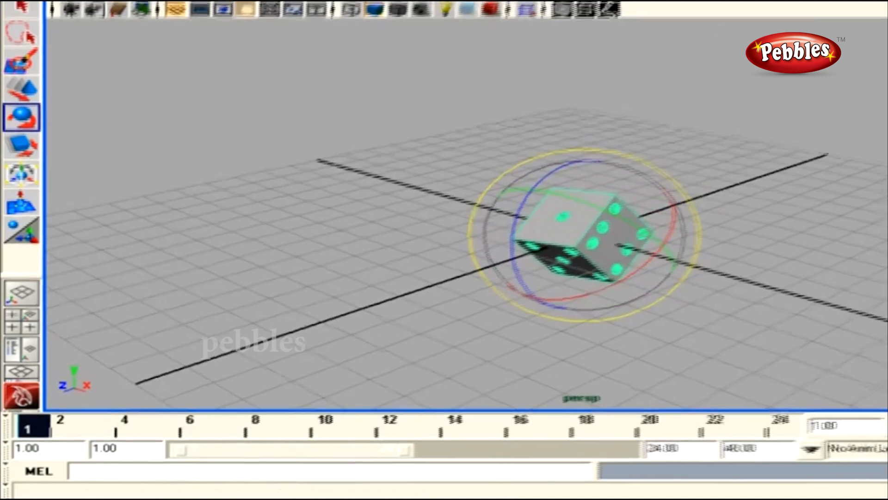
Step: Choose Relative transform for coordinate entry and undo the dice's rotations
left_click(666, 23)
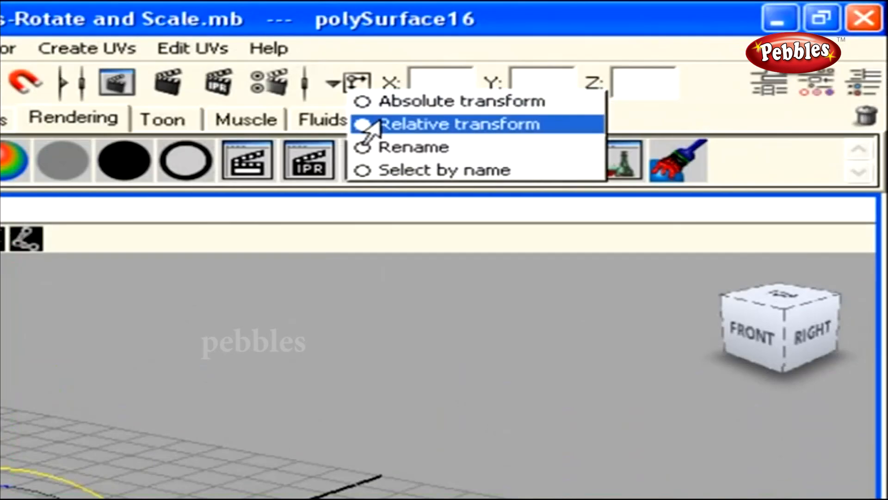
left_click(370, 125)
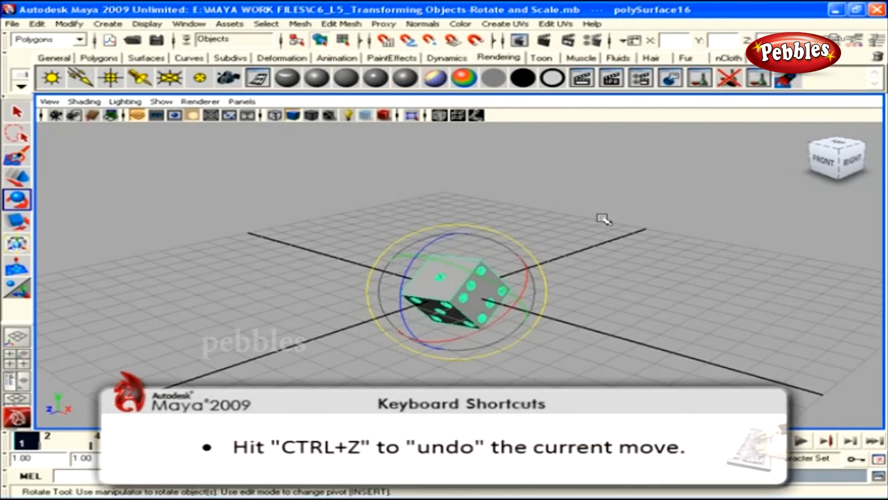
key("ctrl+z")
key("ctrl+z")
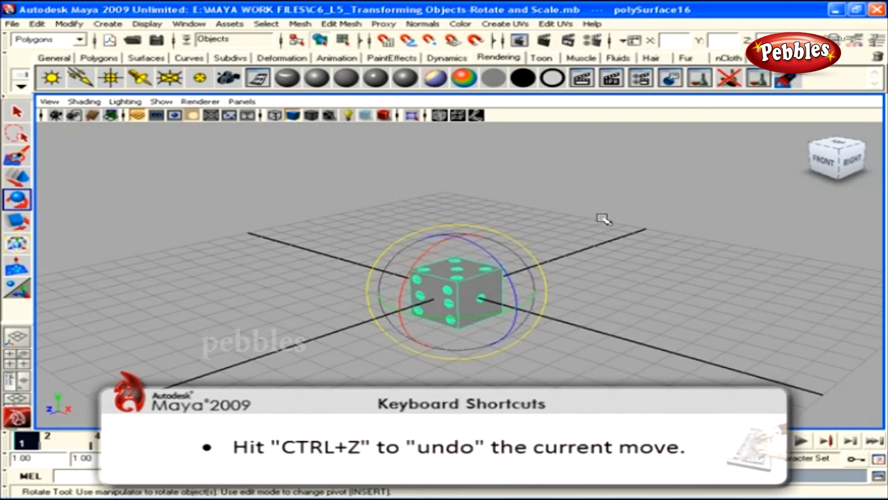
key("ctrl+z")
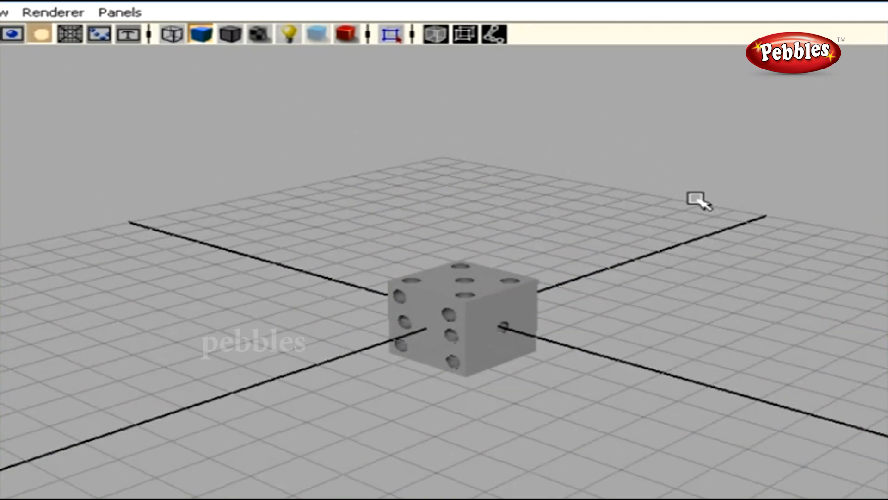
Step: Select the dice, reset the Scale Tool settings to their defaults, and close the settings
left_click_drag(620, 221, 348, 357)
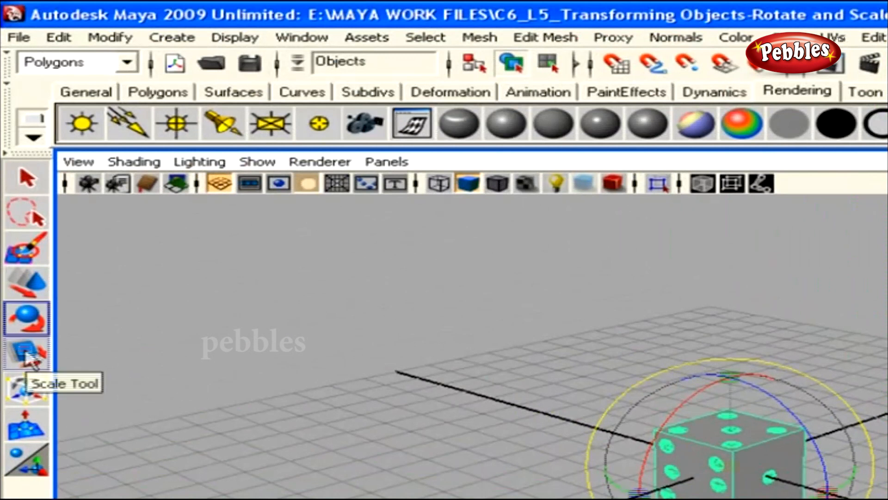
left_click(26, 354)
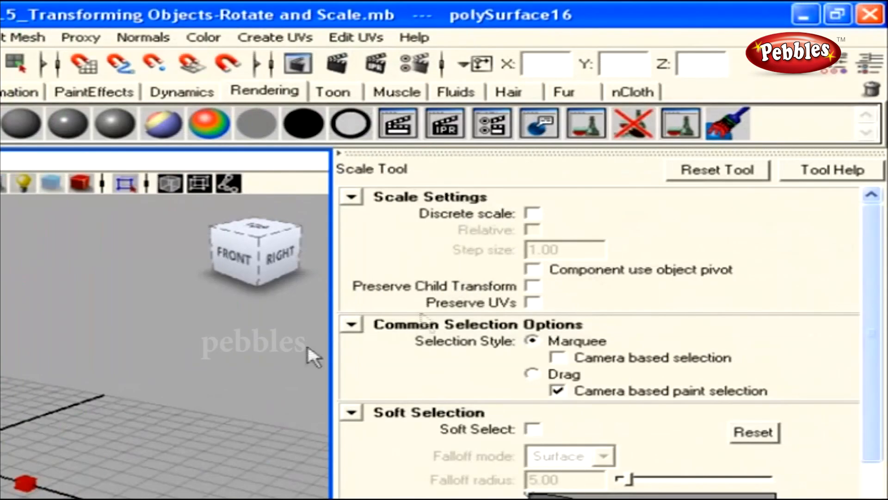
left_click(780, 172)
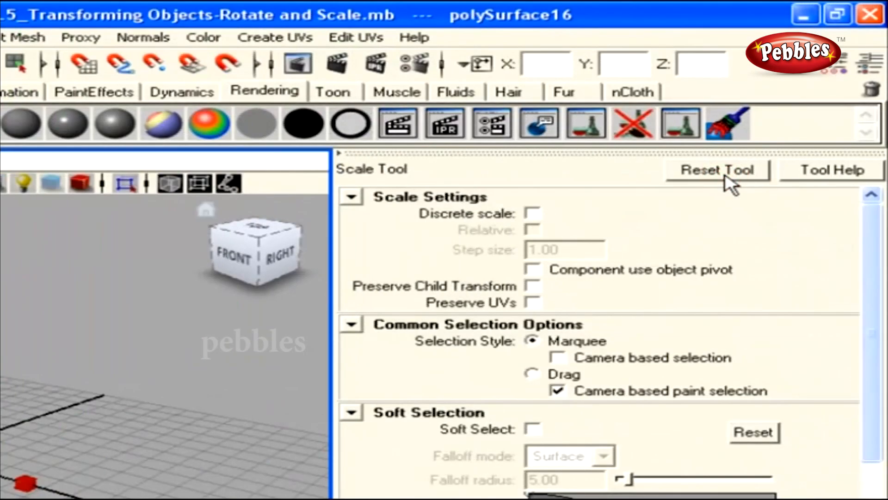
left_click(340, 154)
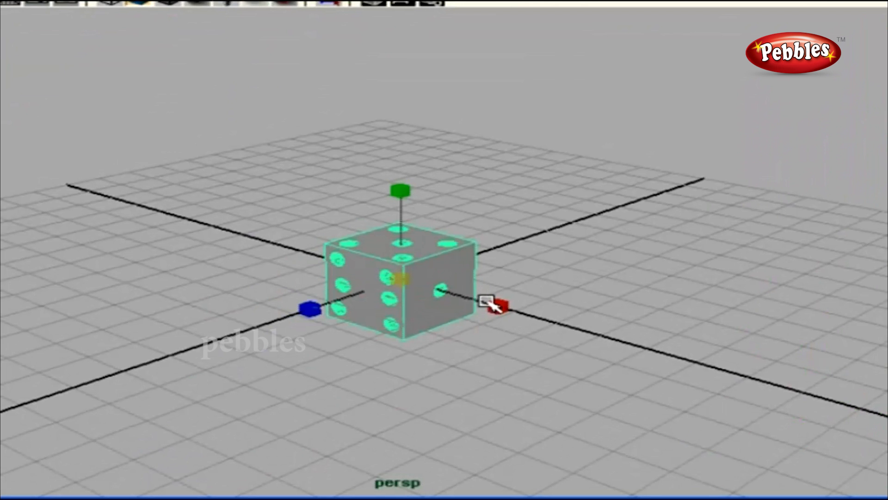
Step: Scale the dice slightly narrower along X, stretch it along Z, and resize it uniformly from the manipulator's centre
mouse_move(502, 307)
left_mouse_down()
mouse_move(574, 337)
mouse_move(496, 314)
left_mouse_up()
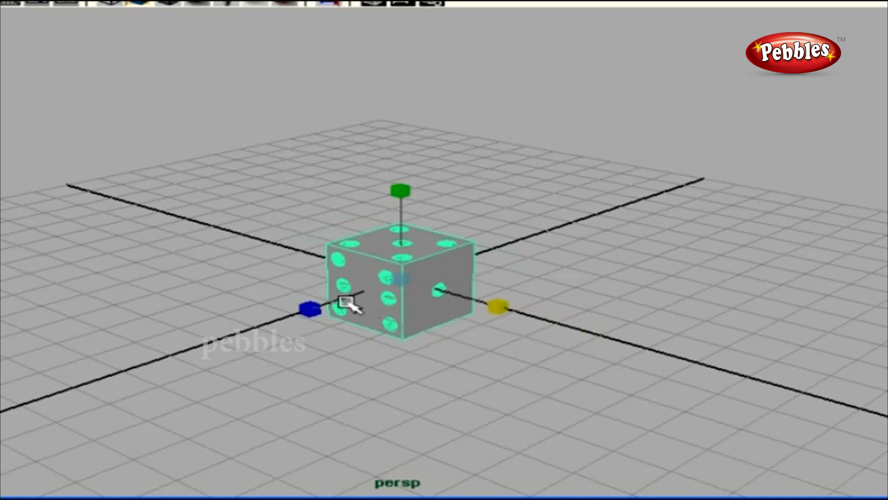
mouse_move(305, 308)
left_mouse_down()
mouse_move(256, 332)
mouse_move(303, 321)
left_mouse_up()
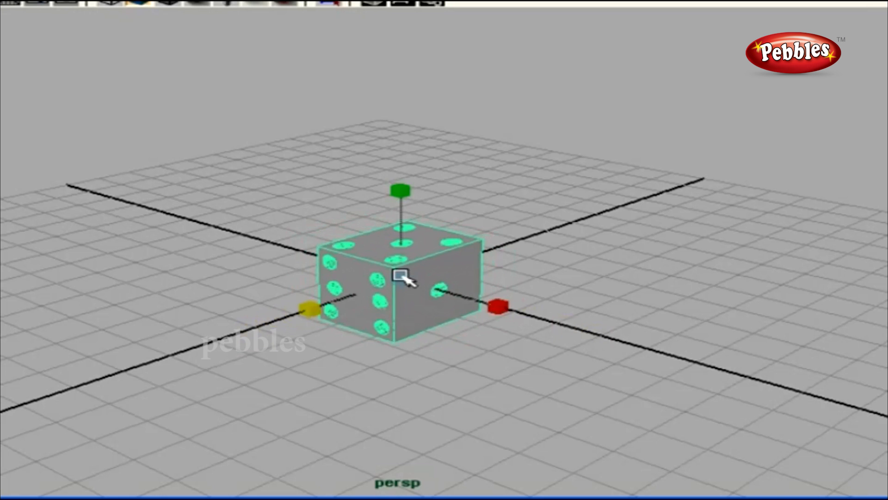
left_click_drag(401, 278, 420, 287)
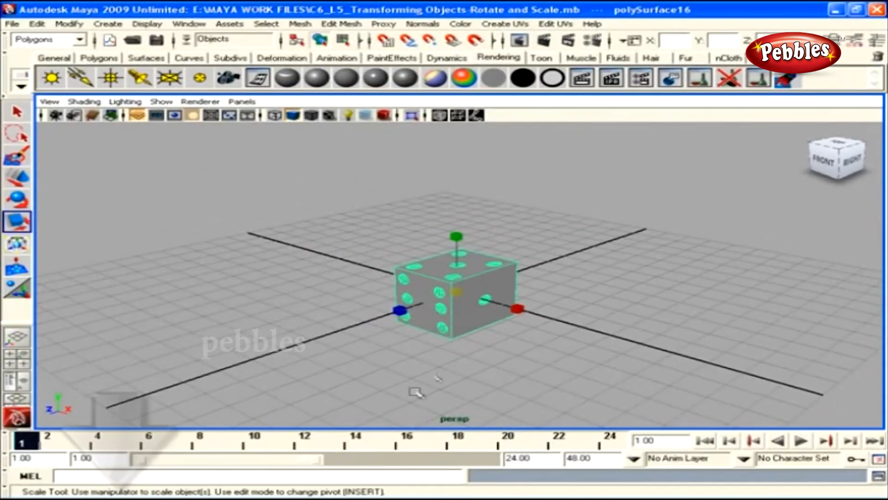
left_click_drag(456, 295, 470, 306)
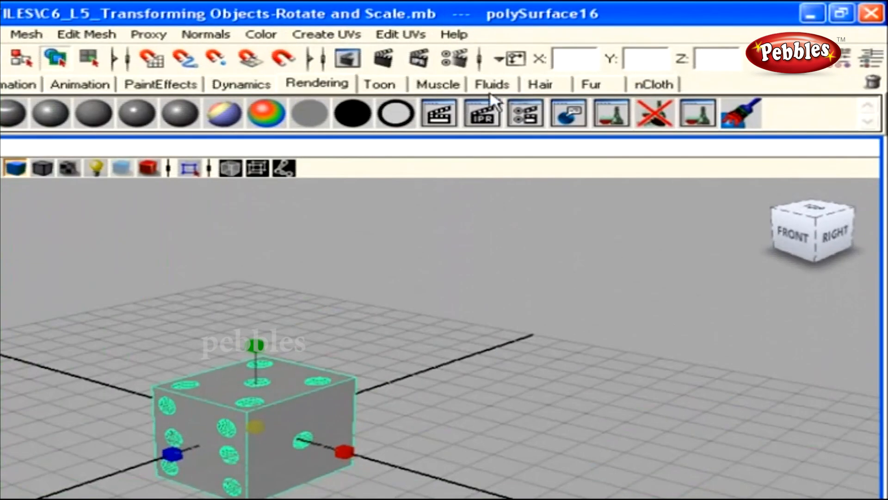
Step: Choose Absolute transform as the coordinate entry mode
left_click(528, 56)
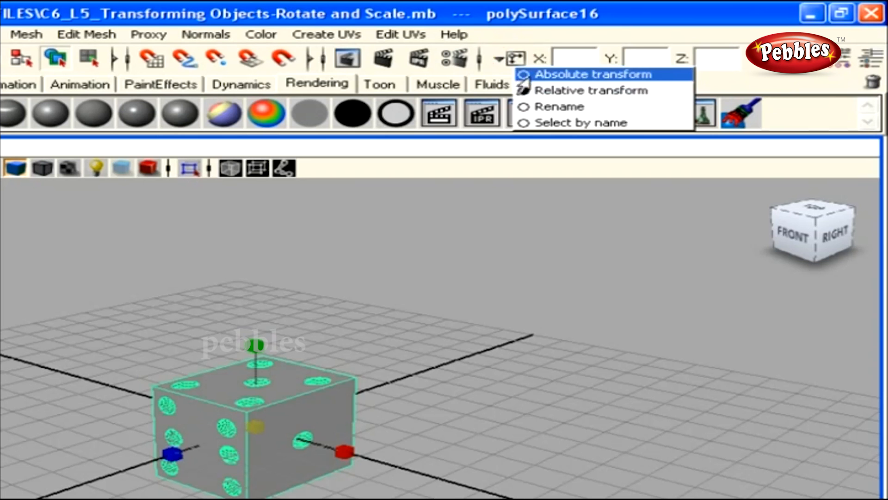
left_click(526, 76)
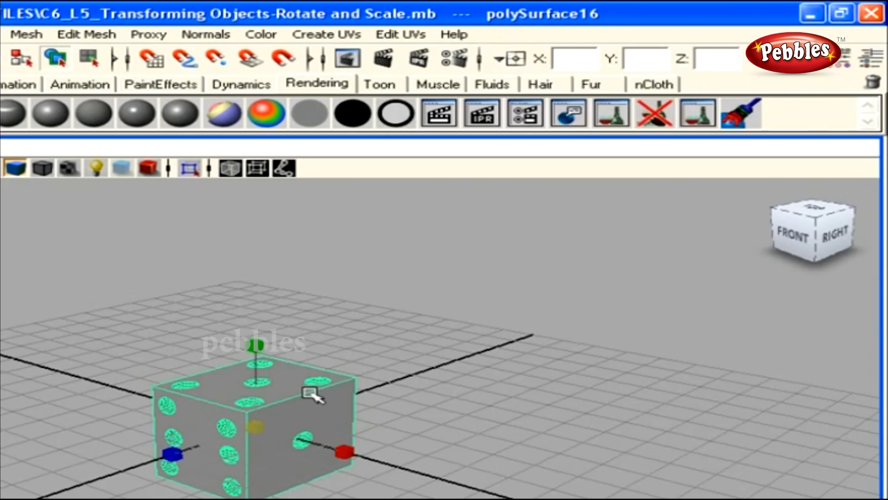
Step: Move the dice slightly and undo it, rotate the dice with the Rotate tool, and activate the Scale tool
key("w")
mouse_move(187, 451)
left_mouse_down()
mouse_move(171, 467)
mouse_move(180, 458)
left_mouse_up()
key("z")
key("e")
left_click_drag(198, 403, 297, 444)
key("r")
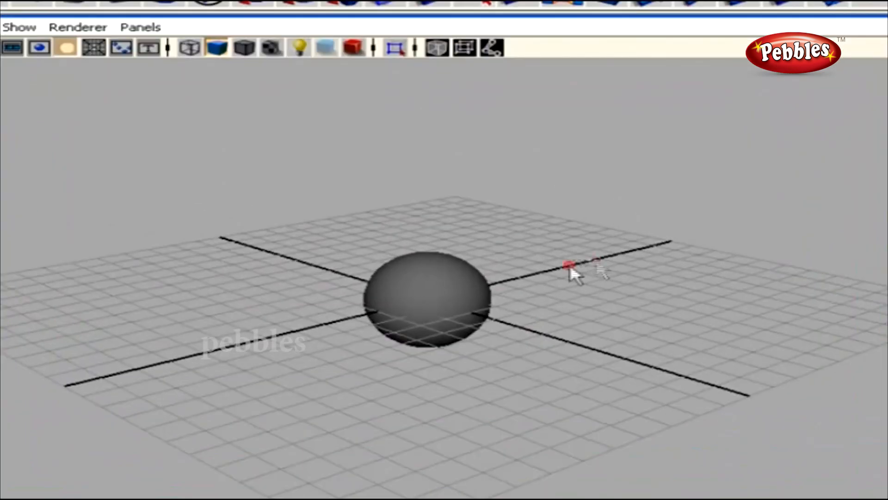
Step: Select the sphere, try the Move tool and undo it, and cycle through the Move, Rotate and Scale tools on the sphere
left_click(419, 302)
left_click_drag(364, 316, 334, 324)
key("z")
key("e")
left_click_drag(495, 277, 466, 329)
key("r")
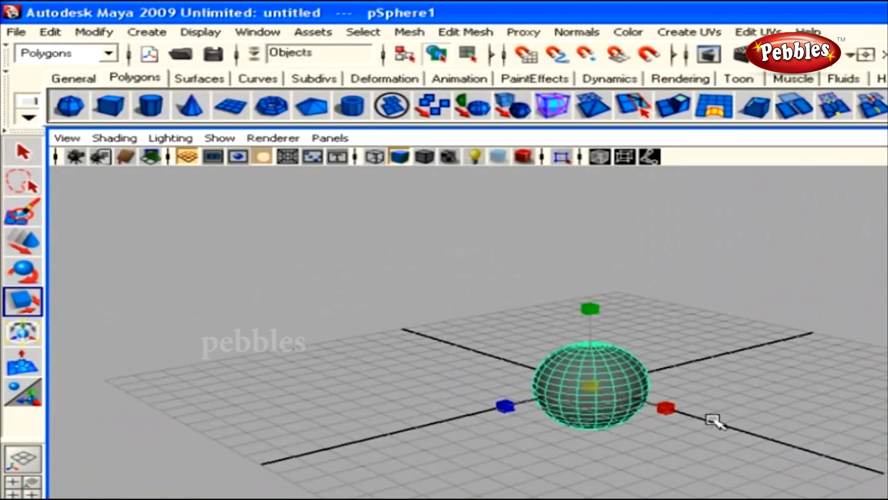
key("w")
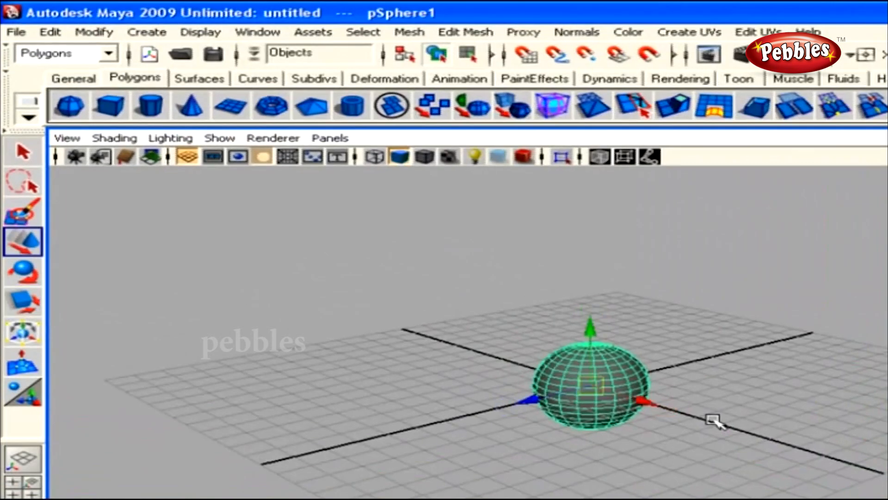
key("e")
key("r")
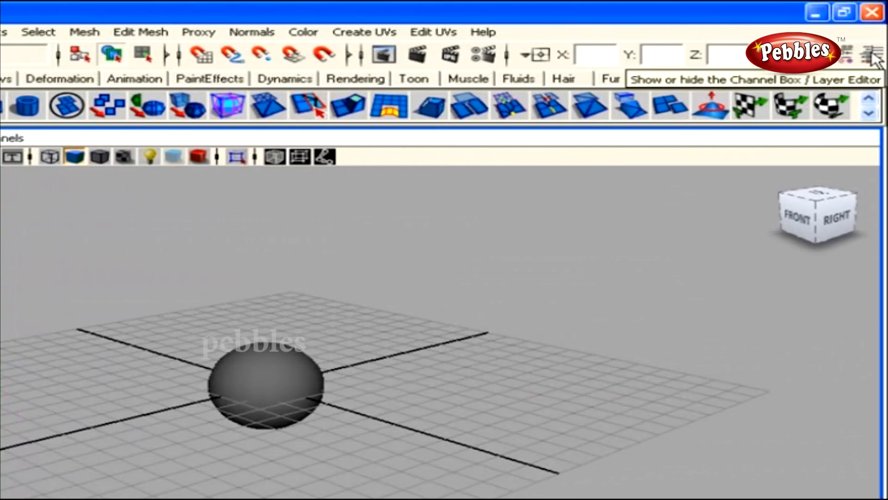
Step: Show the Channel Box / Layer Editor, hide it, and show it again
left_click(872, 55)
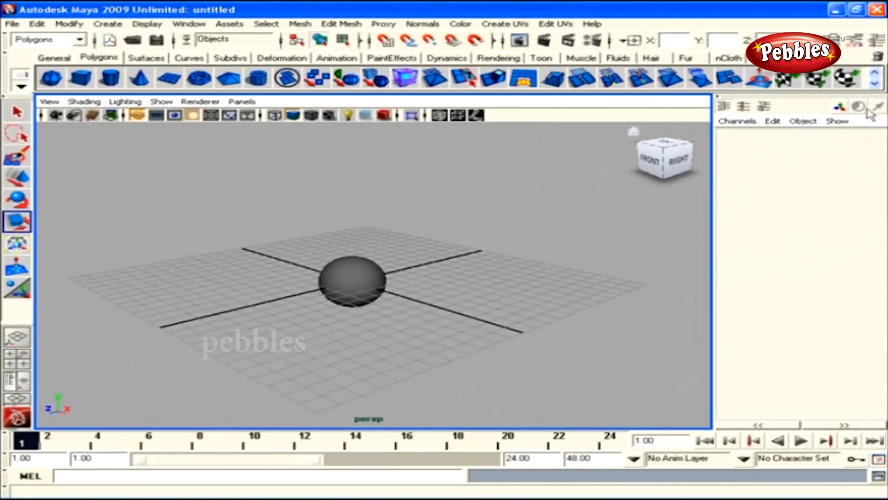
left_click(878, 46)
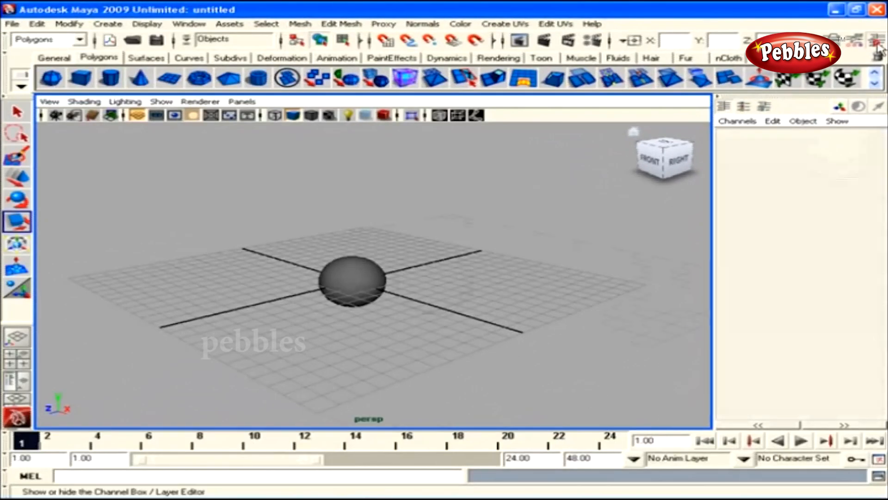
left_click(878, 46)
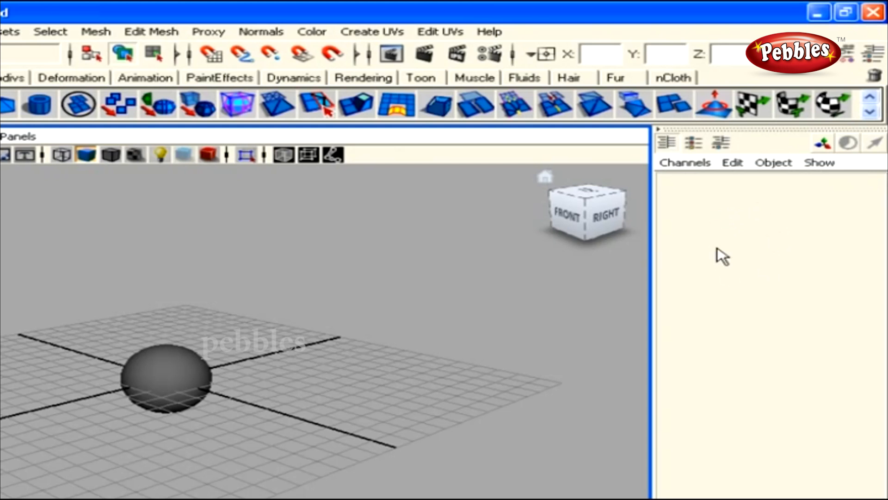
Step: Select the sphere, try the Layer Editor and combined displays, and leave only the Channel Box shown
left_click_drag(458, 292, 95, 391)
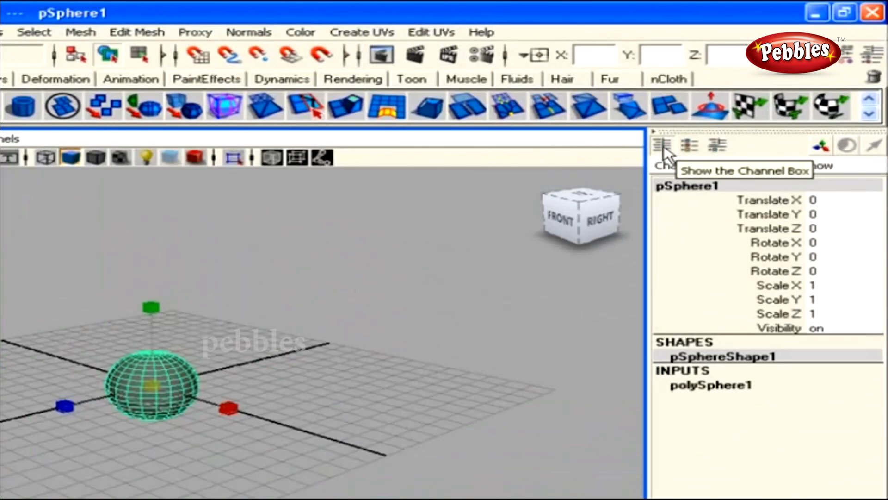
left_click(689, 146)
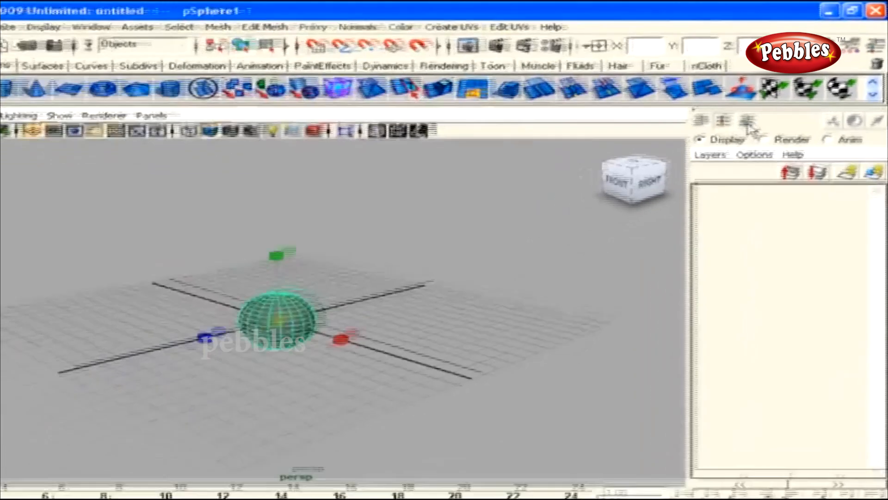
left_click(717, 145)
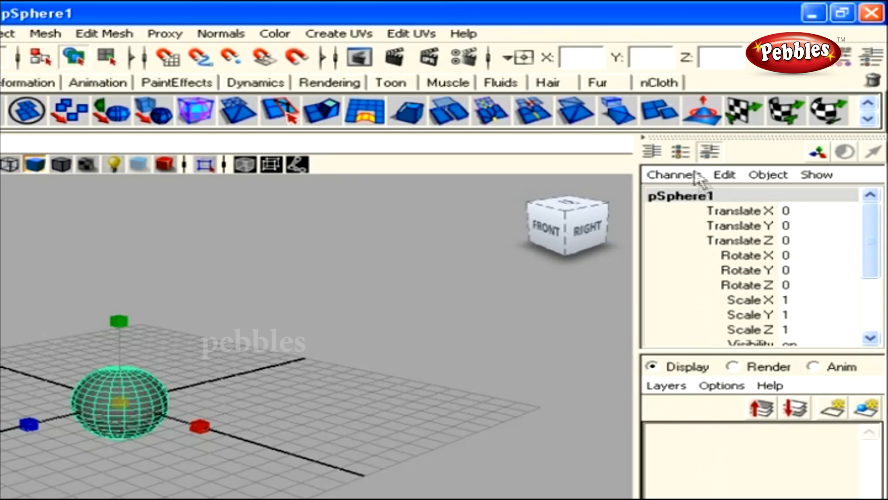
left_click(681, 153)
left_click(653, 153)
left_click(681, 153)
left_click(709, 151)
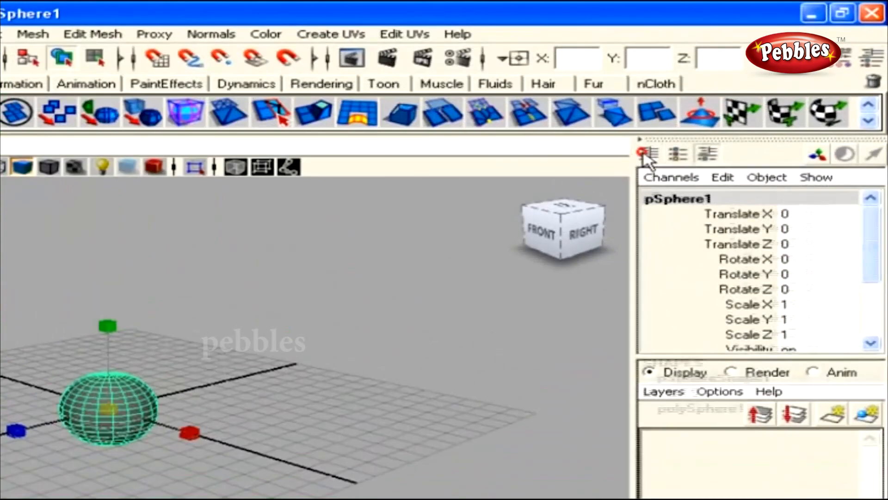
left_click(729, 109)
left_click(708, 154)
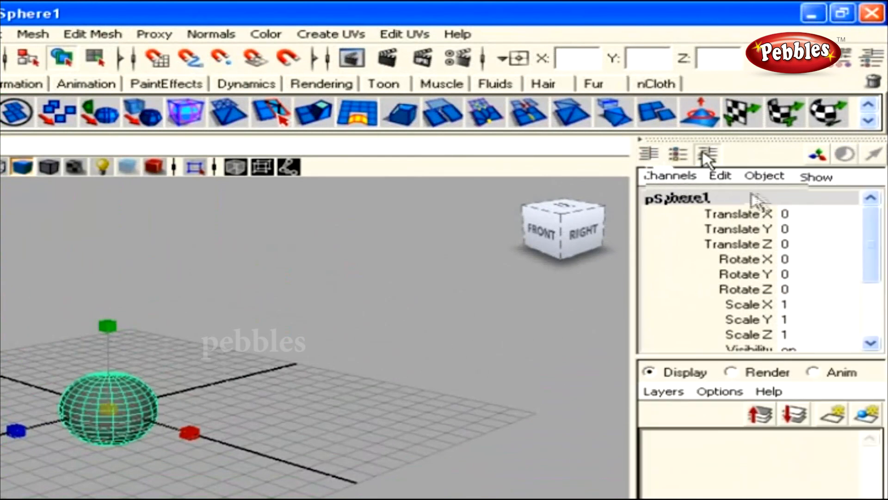
left_click(707, 156)
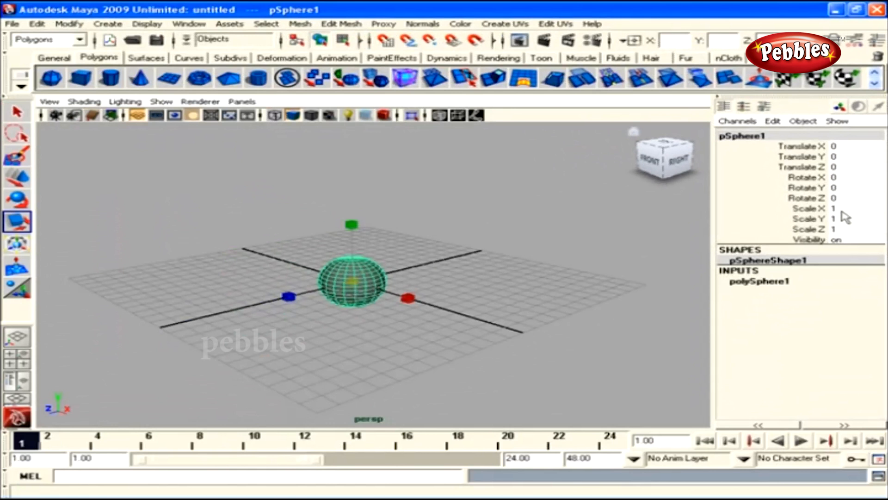
Step: Set the sphere's Translate X to 10 and after that to -10
left_click(848, 146)
type("10")
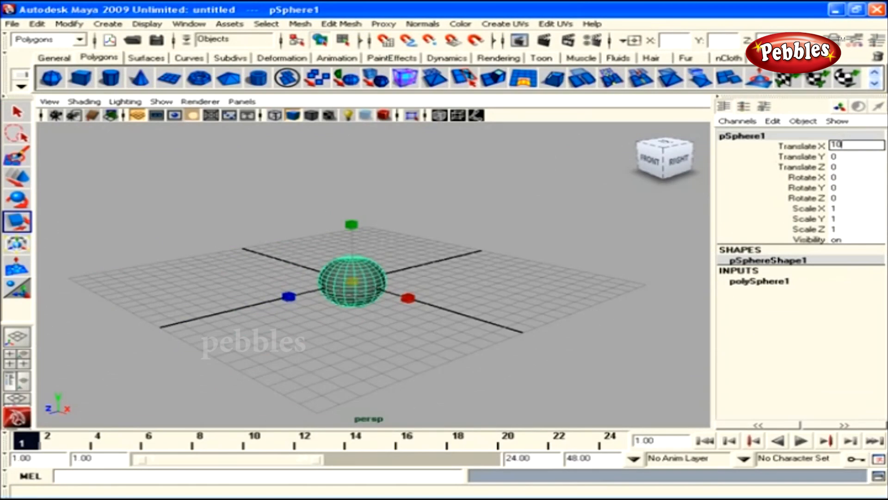
key("Return")
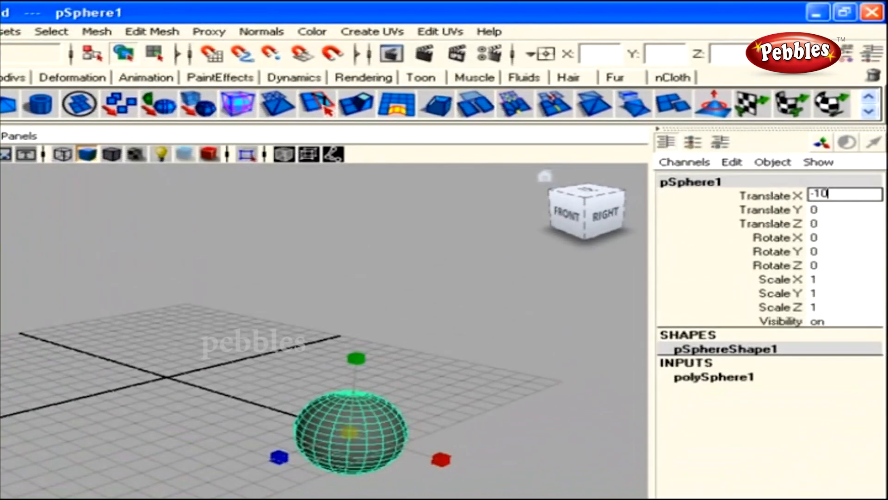
type("-10")
key("Return")
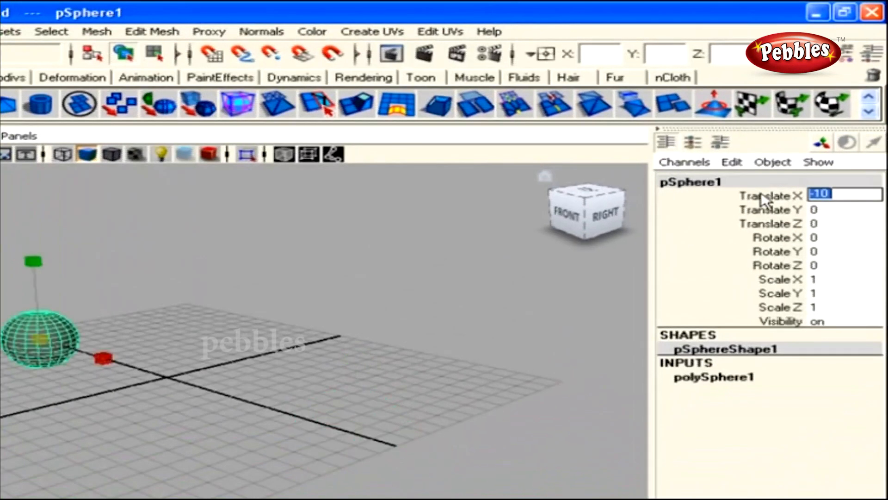
Step: Activate the Translate X and Translate Z channels in turn and slide the sphere along Z to about -2.05 and 3.022
left_click(746, 198)
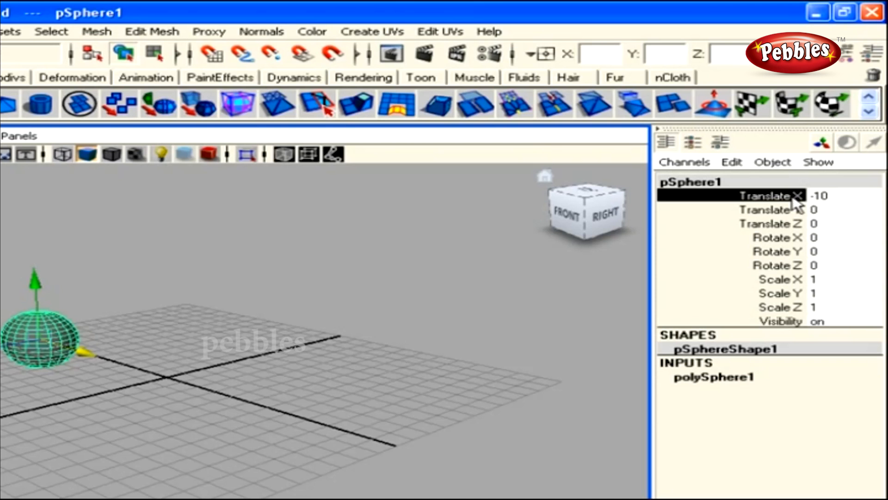
left_click(785, 225)
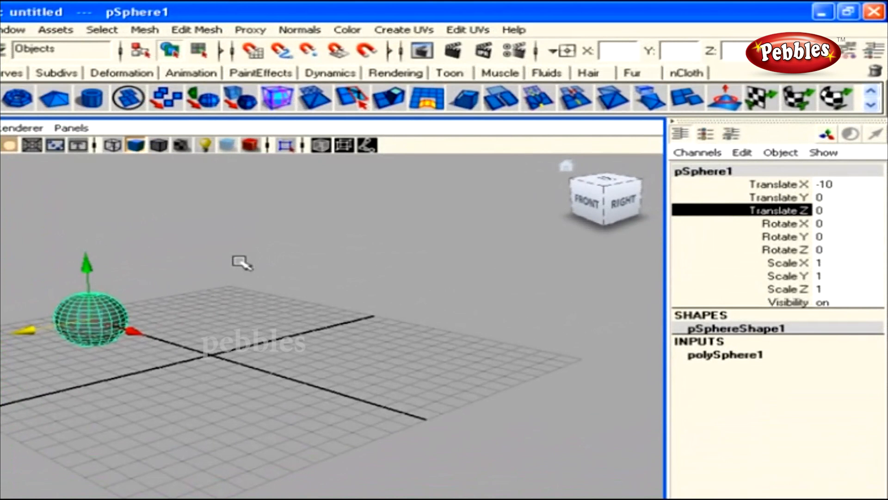
middle_click_drag(241, 262, 277, 252)
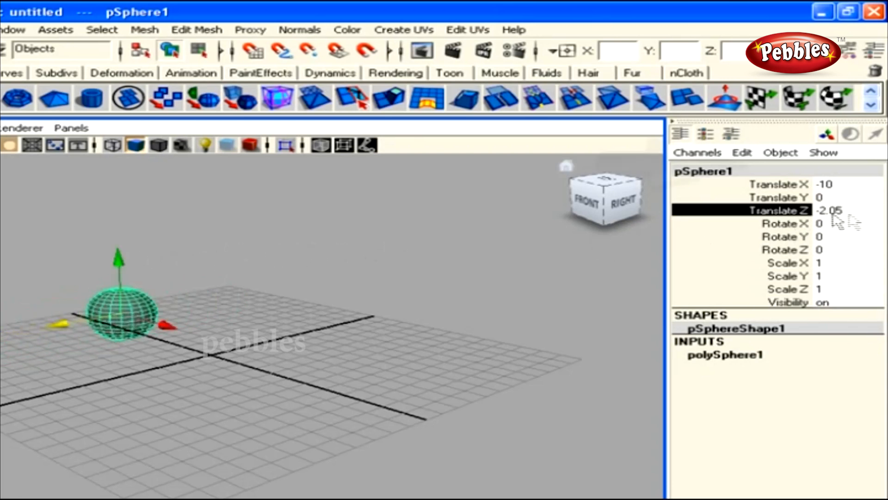
middle_click_drag(212, 283, 180, 289)
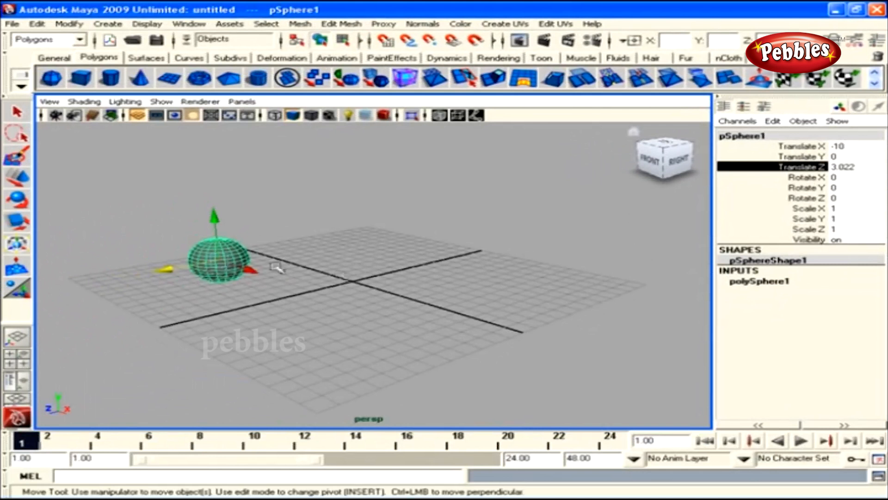
mouse_move(356, 264)
middle_mouse_down()
mouse_move(369, 258)
mouse_move(329, 275)
mouse_move(425, 252)
mouse_move(337, 259)
mouse_move(416, 246)
mouse_move(353, 257)
middle_mouse_up()
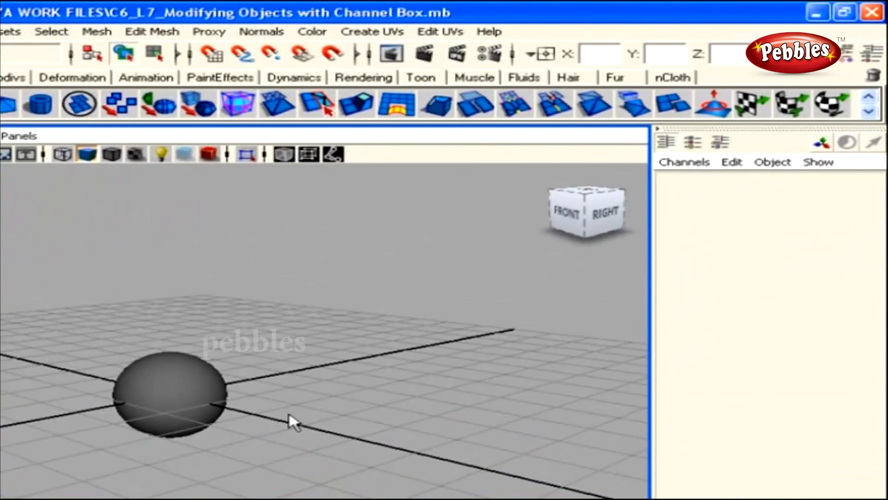
Step: Select the sphere in the Channel Box practice scene, slide it interactively along Translate X and Translate Z, and undo the moves
left_click_drag(321, 285, 163, 416)
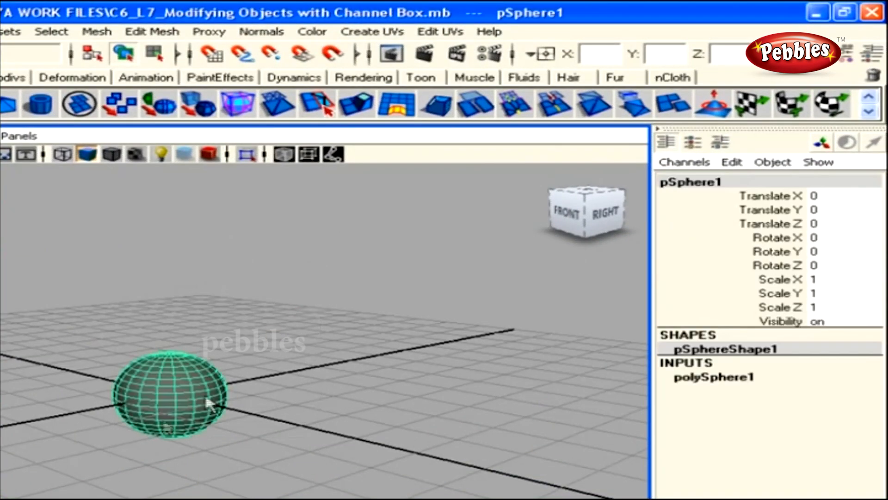
left_click(768, 195)
middle_click_drag(458, 327, 432, 347)
left_click(754, 224)
middle_click_drag(599, 273, 404, 355)
key("ctrl+z")
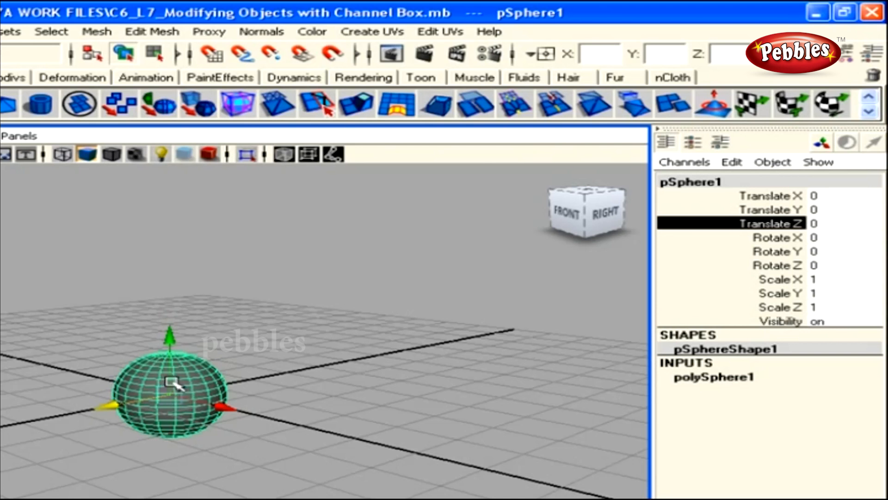
Step: Hide the sphere by setting its Visibility to off, and show it again with Visibility on
left_click(828, 323)
left_click(828, 324)
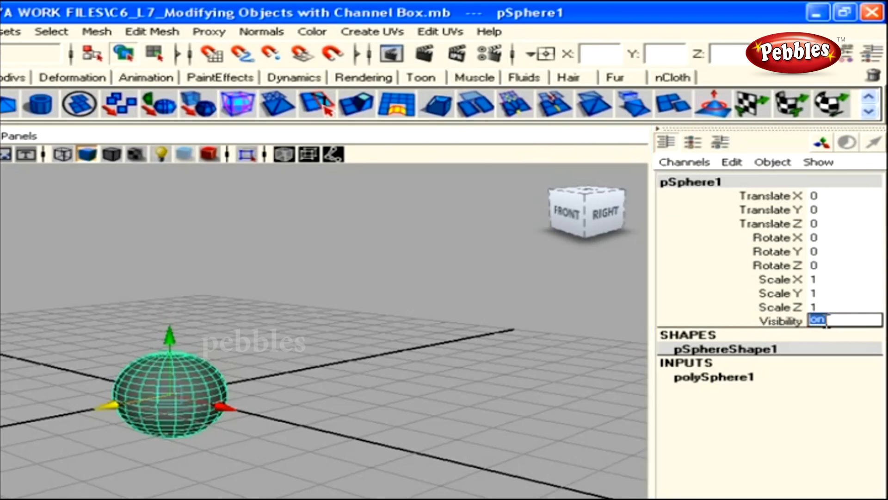
type("off")
key("Return")
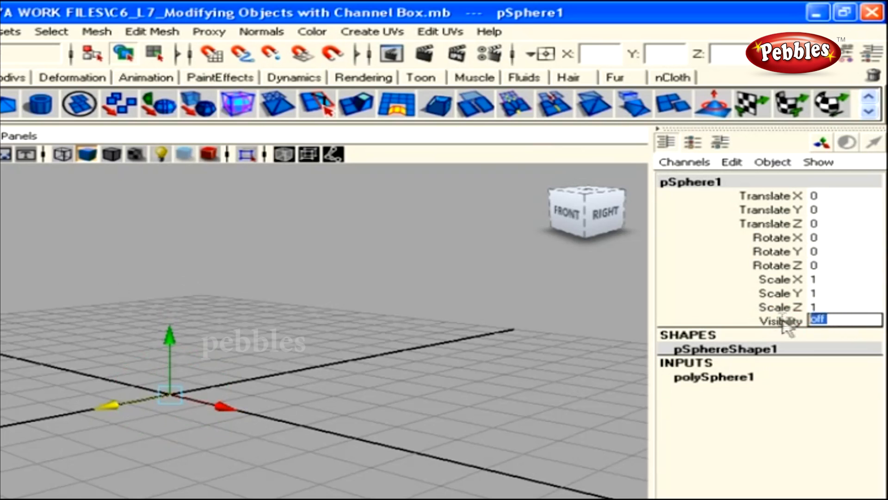
type("on")
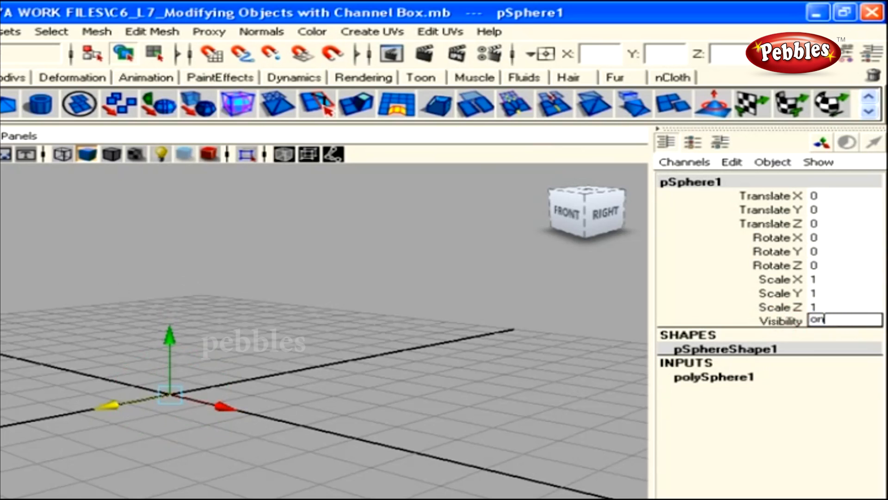
key("Return")
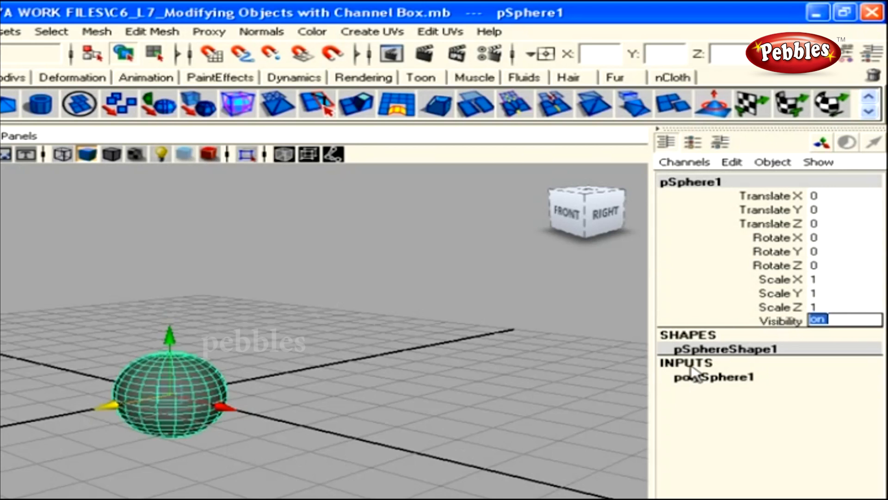
Step: Expand the sphere's polySphere1 input attributes, compare them with the Polygon Sphere creation options, and close the options
left_click(729, 383)
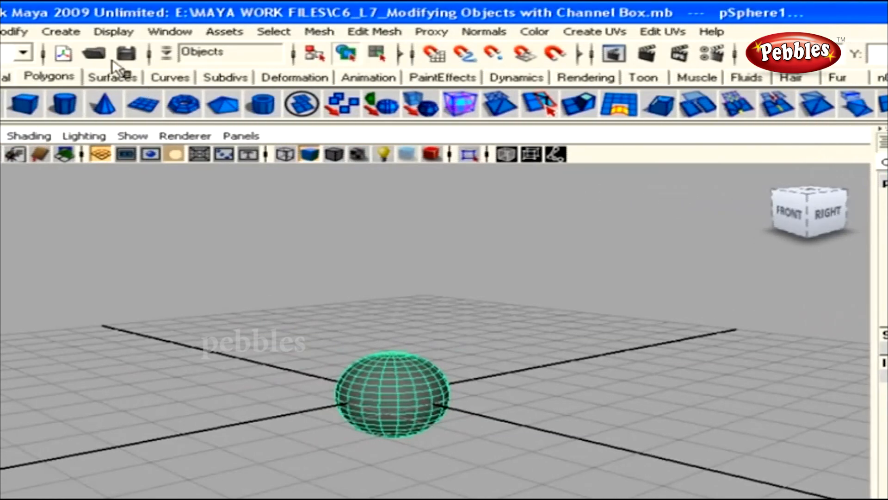
left_click(61, 32)
left_click(181, 73)
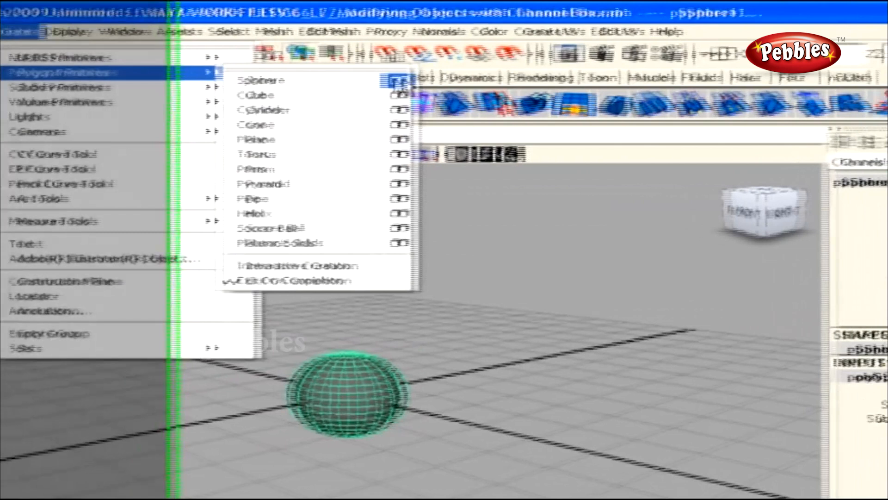
left_click(444, 80)
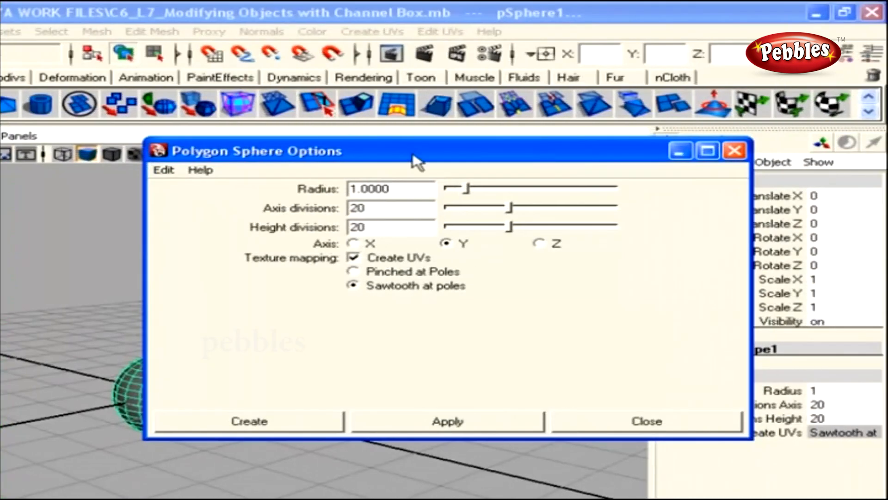
left_click_drag(637, 159, 659, 118)
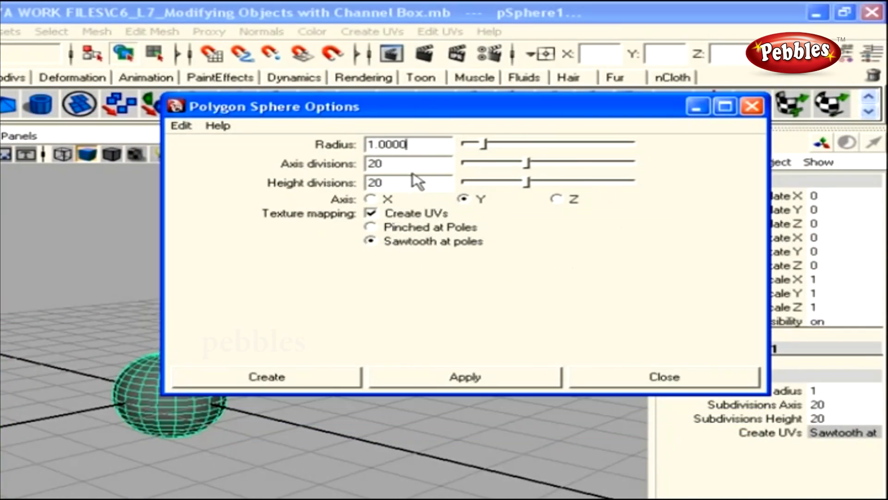
left_click(752, 106)
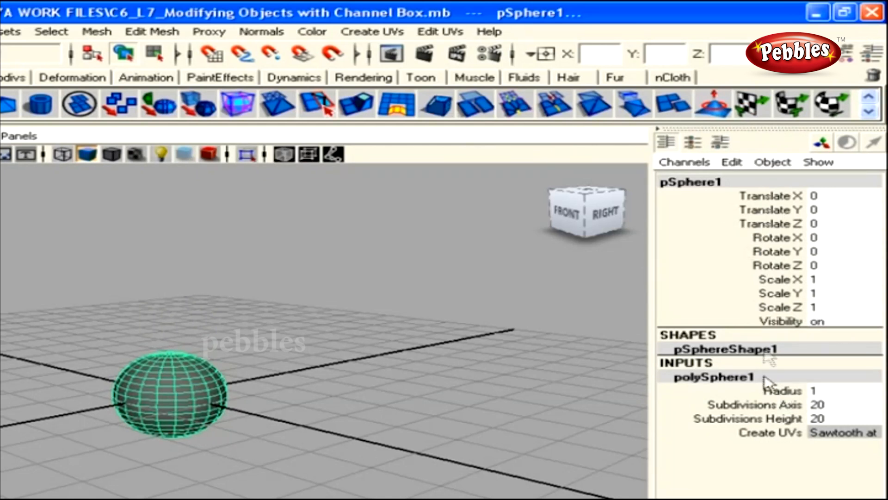
Step: Slide the sphere's Radius interactively to about 2.3 and its Subdivisions Axis to 18, and activate the Subdivisions Height channel
left_click(771, 392)
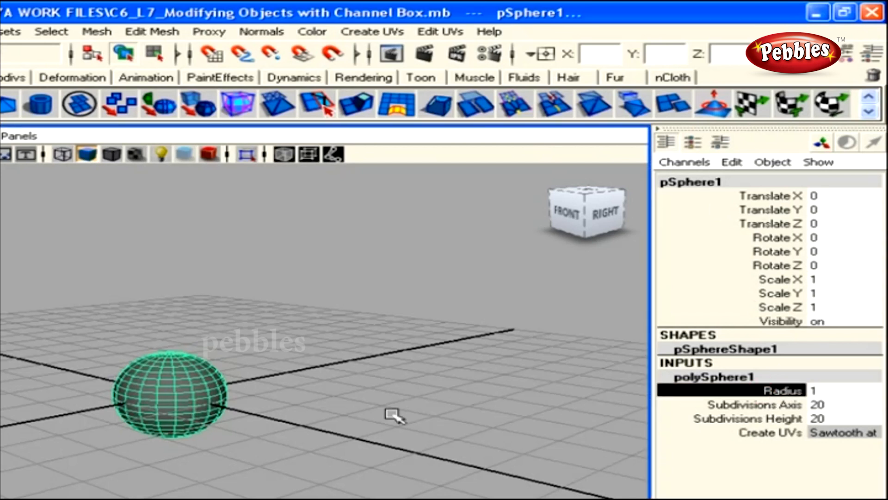
middle_click_drag(390, 414, 402, 413)
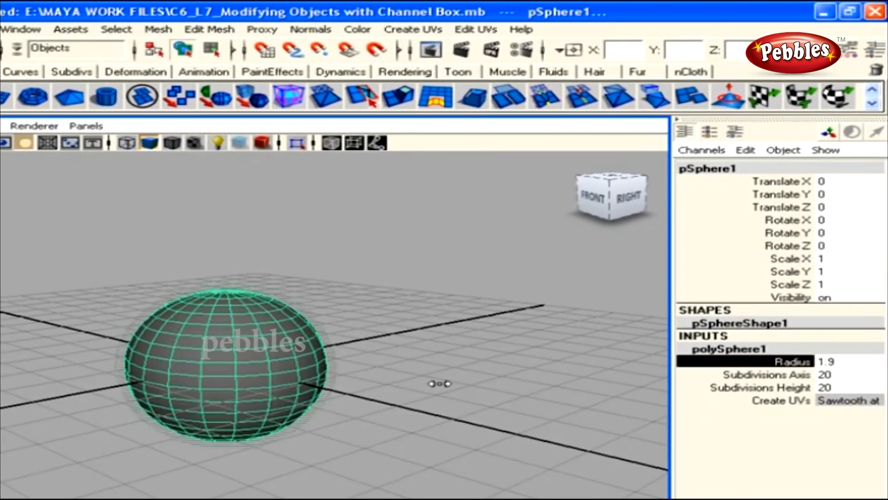
mouse_move(440, 383)
middle_mouse_down()
mouse_move(455, 383)
mouse_move(433, 379)
mouse_move(508, 383)
mouse_move(432, 384)
middle_mouse_up()
left_click(795, 374)
left_click(740, 388)
mouse_move(510, 388)
middle_mouse_down()
mouse_move(555, 387)
mouse_move(509, 389)
middle_mouse_up()
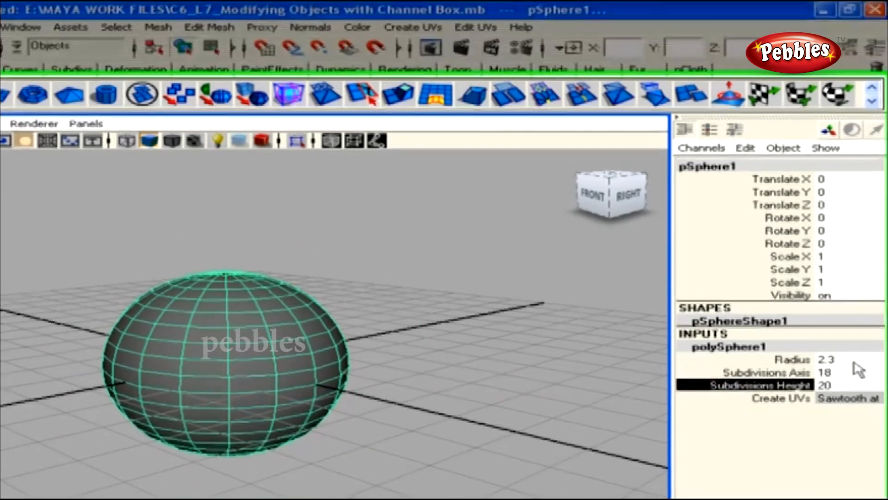
Step: Set the sphere's Radius to 4
left_click(833, 361)
type("4")
key("Return")
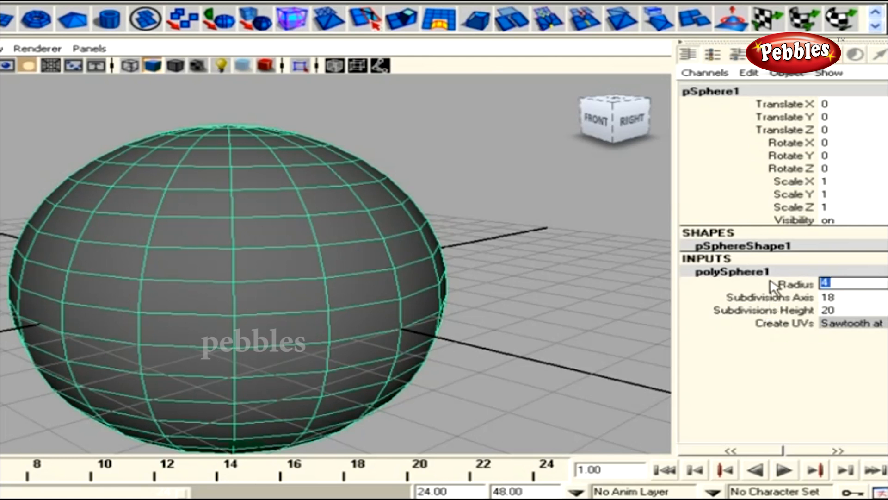
Step: Select the Radius, Subdivisions Axis and Subdivisions Height channels together and slide them at once to about 0.8, 15 and 17
left_click_drag(774, 286, 774, 316)
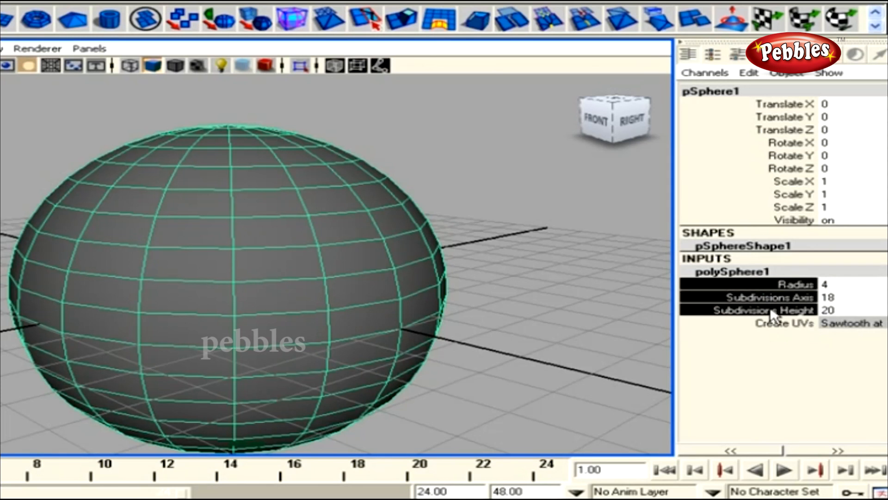
left_click(773, 313, "ctrl")
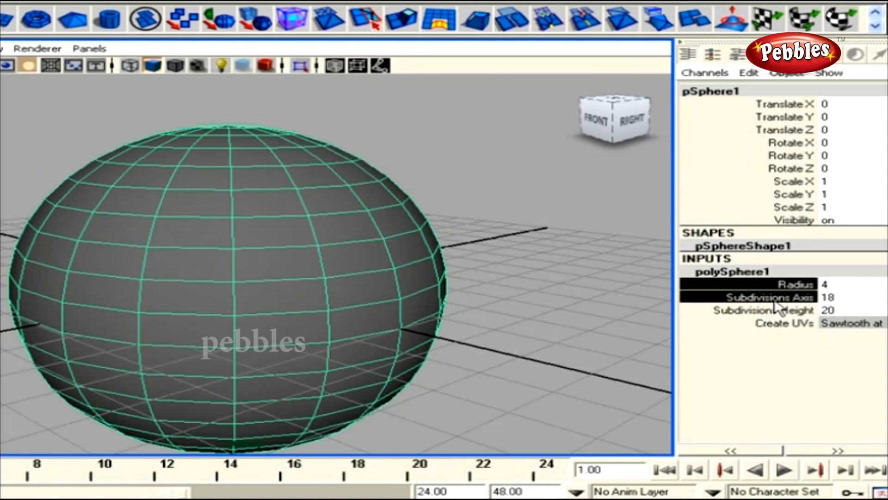
left_click(774, 298, "ctrl")
left_click(773, 286, "ctrl")
left_click(773, 285, "ctrl")
left_click(773, 297, "ctrl")
left_click(777, 311, "ctrl")
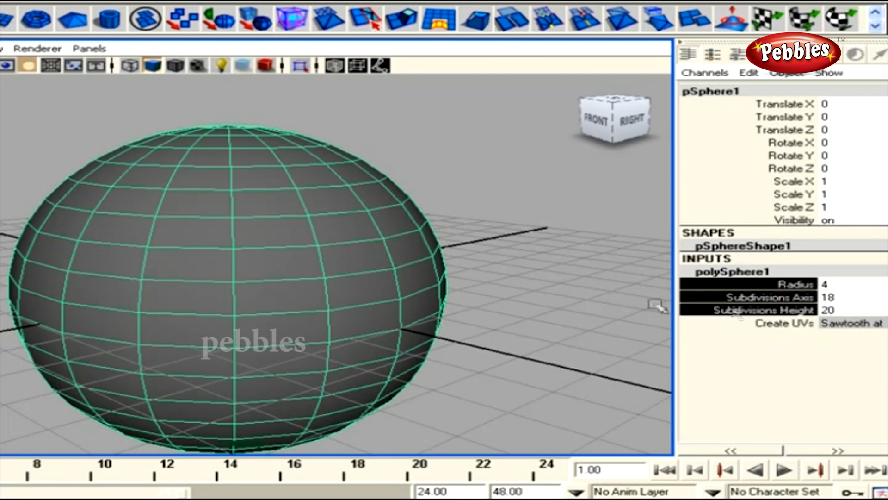
middle_click_drag(524, 308, 489, 308)
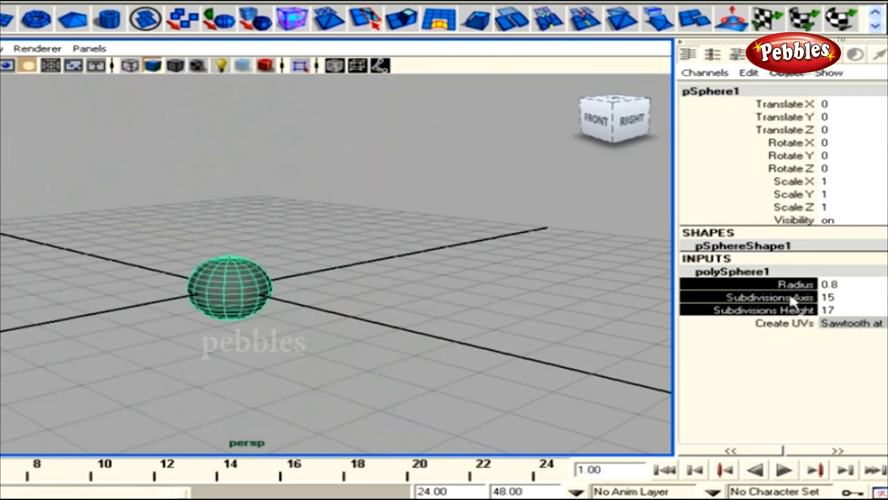
mouse_move(569, 298)
middle_mouse_down()
mouse_move(557, 297)
mouse_move(583, 297)
mouse_move(571, 297)
middle_mouse_up()
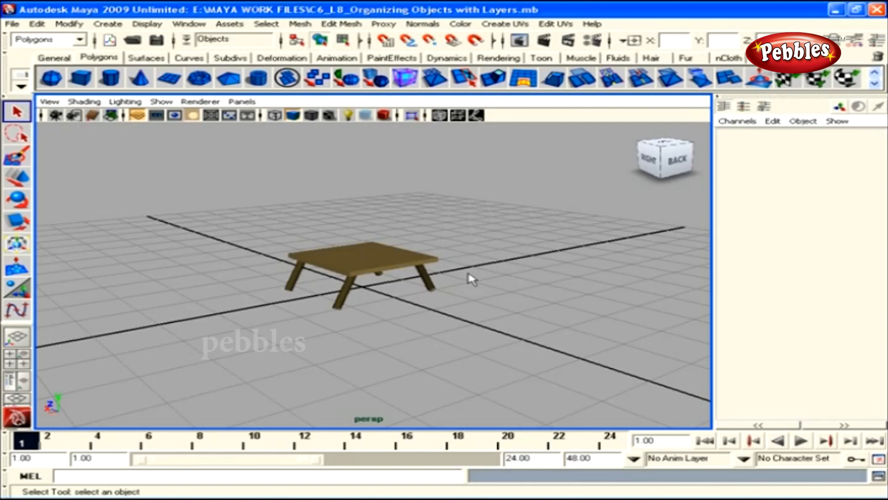
Step: Assign the table to a new display layer, and turn the layer's visibility off and on again
left_click_drag(476, 246, 289, 316)
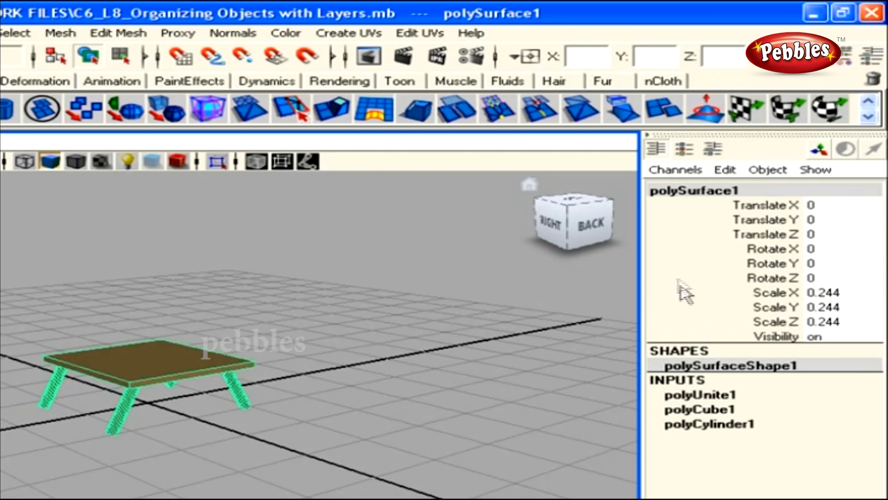
left_click(685, 149)
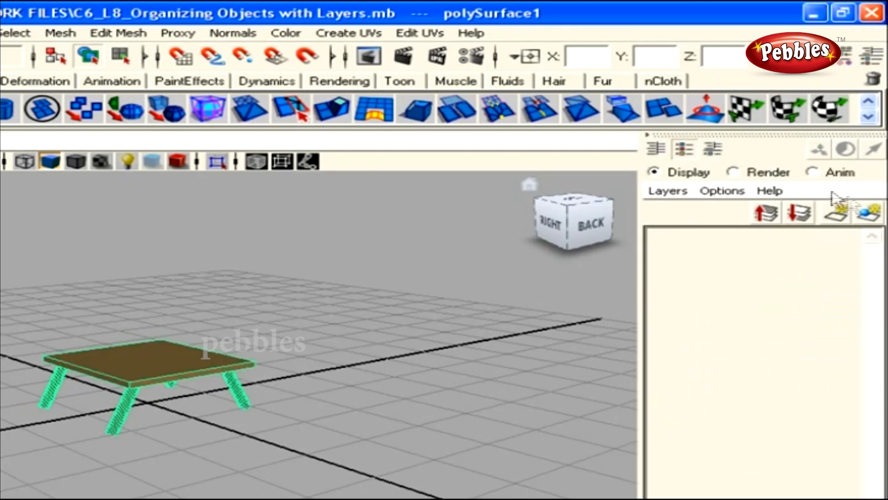
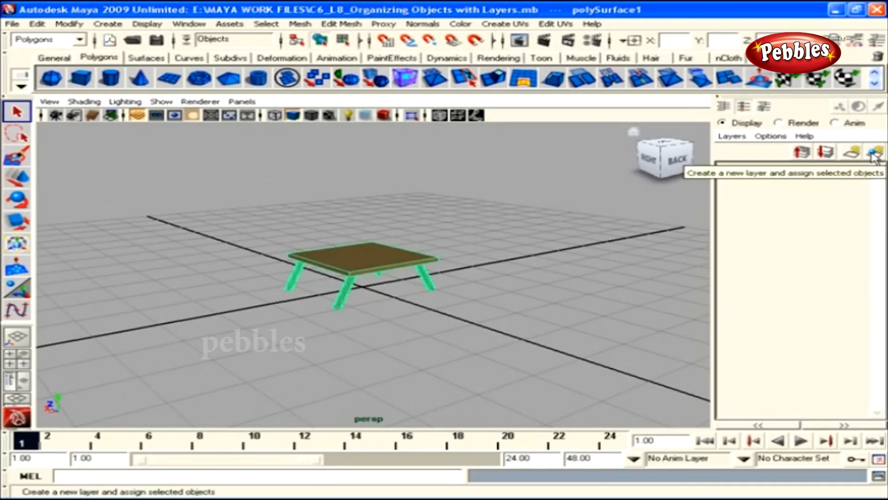
left_click(874, 153)
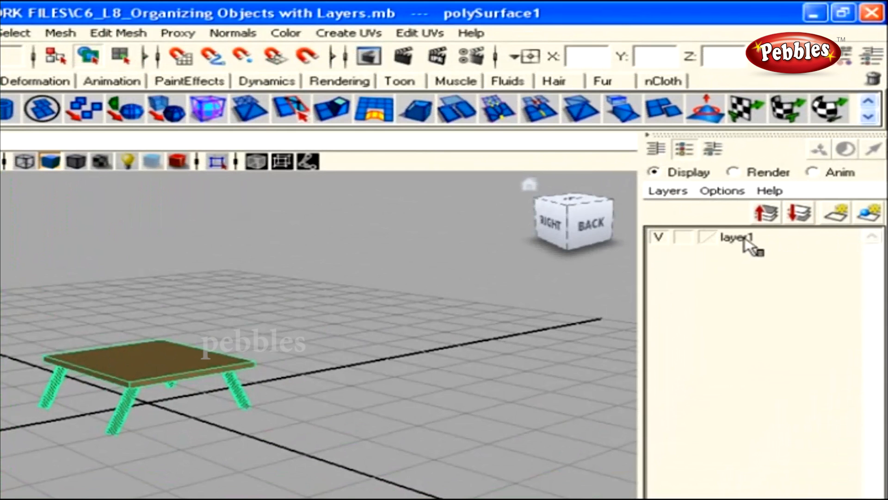
left_click(660, 236)
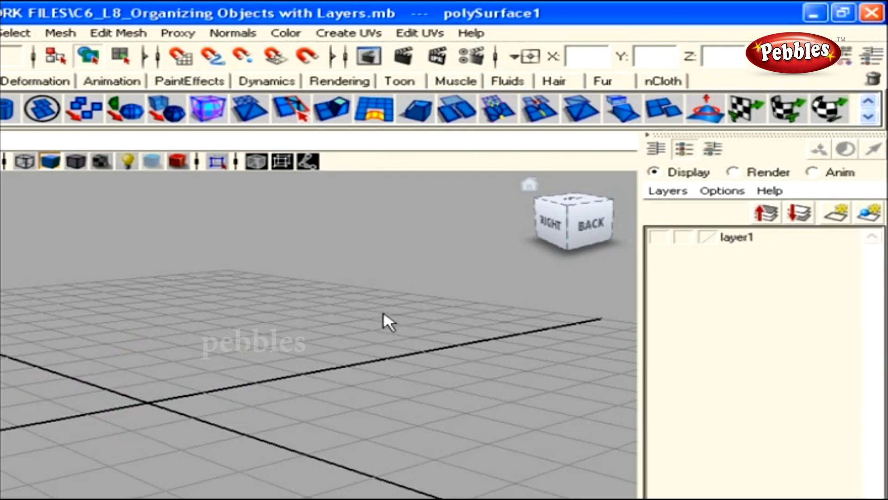
left_click(660, 238)
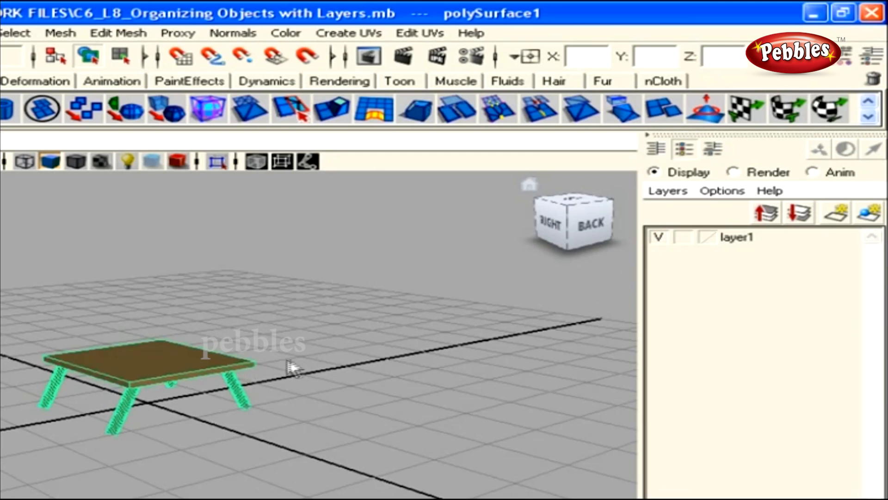
Step: Rename the table's layer to maya, give it a dark green colour and save the layer settings
double_click(740, 237)
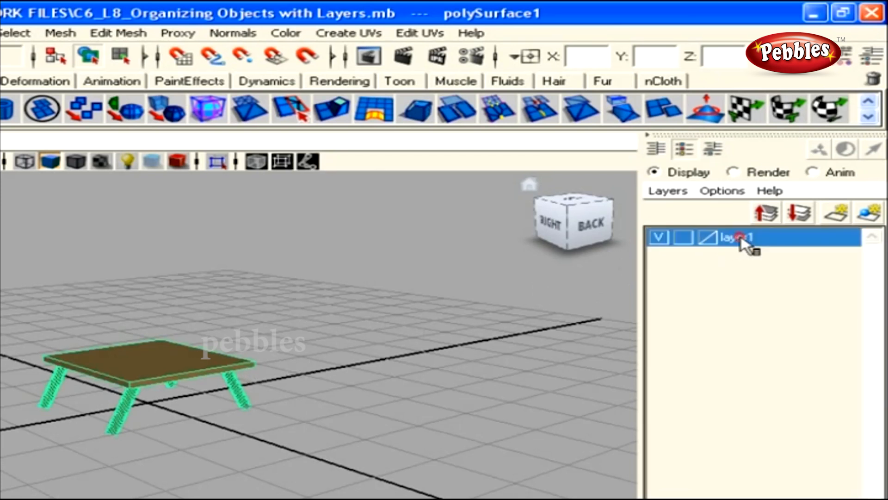
left_click_drag(481, 206, 471, 202)
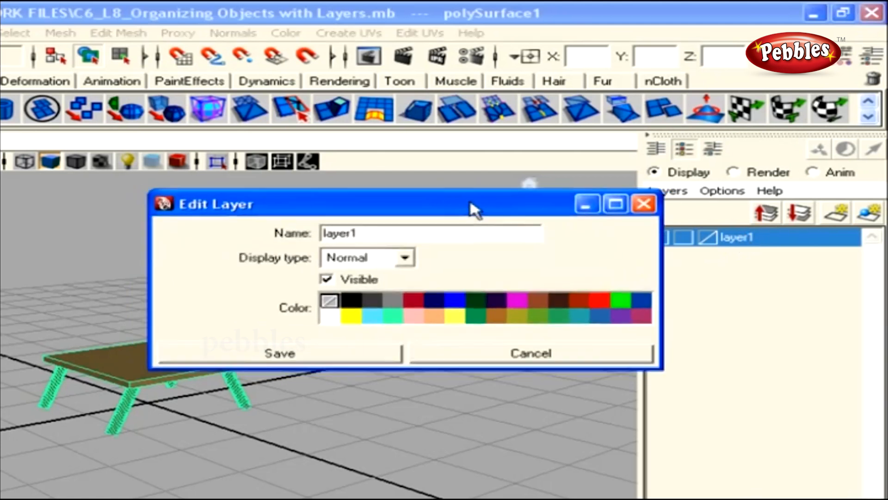
left_click_drag(346, 232, 252, 259)
type("maya")
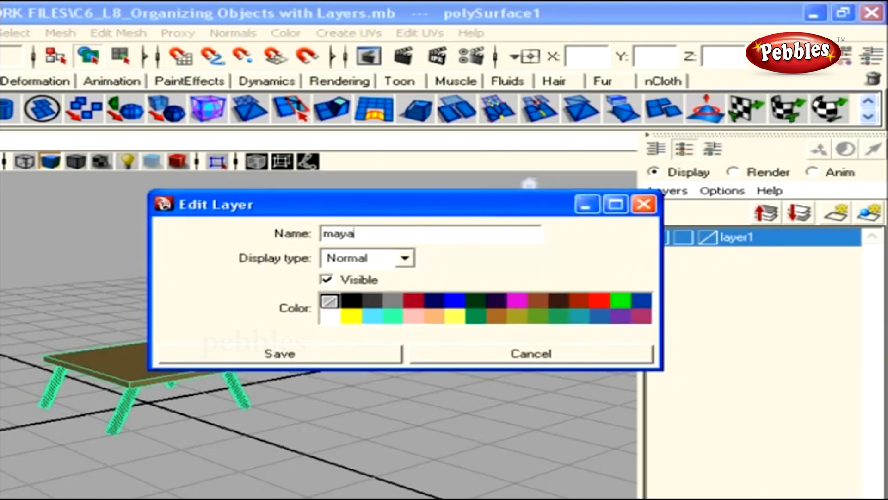
left_click(475, 299)
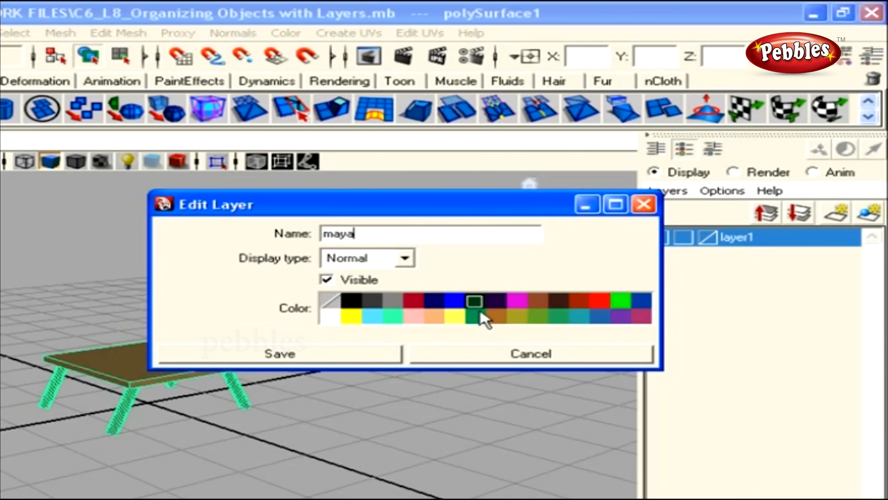
left_click(368, 356)
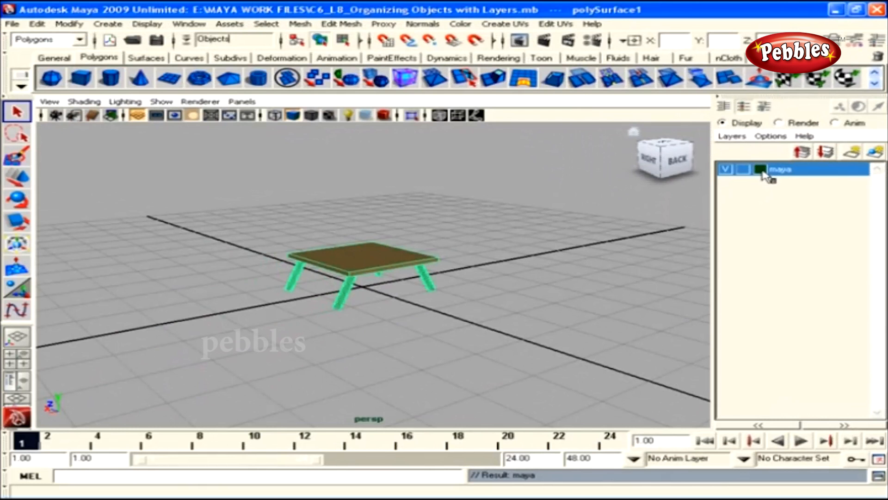
Step: Create a second, empty display layer and move the new cylinder away from the table
left_click(853, 154)
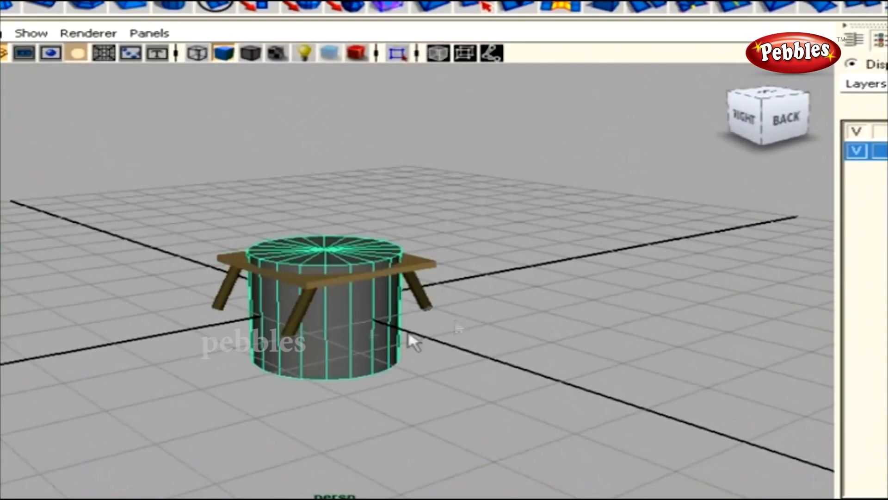
left_click(360, 314)
key("w")
left_click_drag(329, 305, 581, 311)
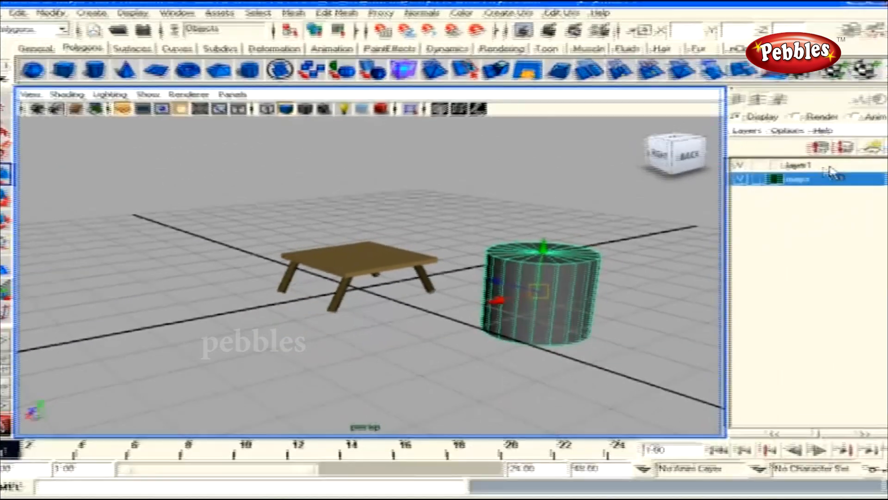
Step: Add the selected cylinder to layer1 and hide that layer
right_click(807, 172)
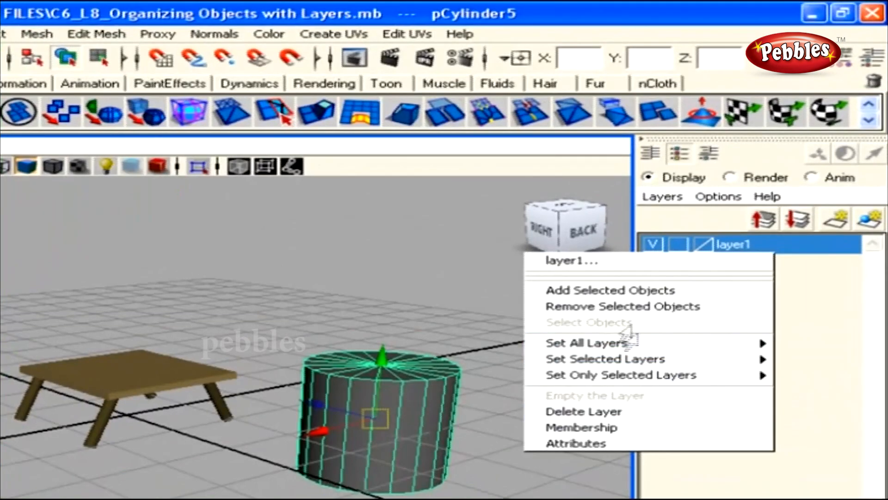
left_click(606, 295)
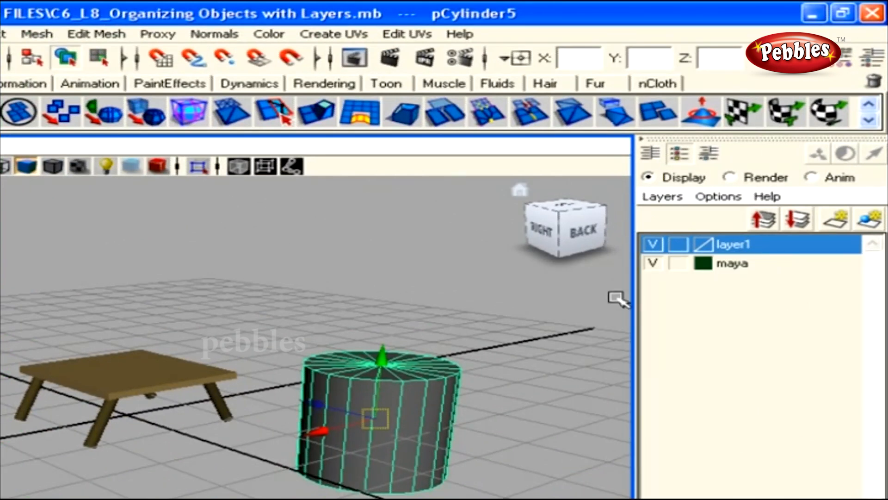
left_click(652, 244)
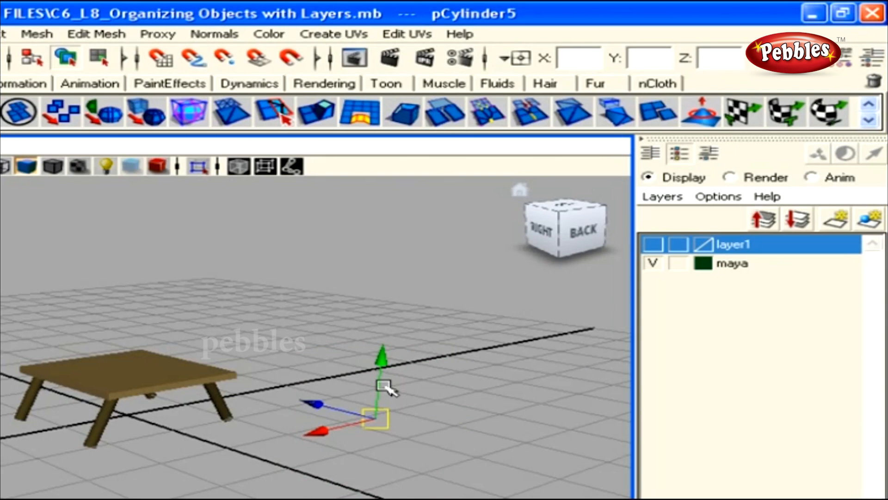
Step: Remove the cylinder from layer1 and toggle the layer's visibility repeatedly to check that it no longer controls the cylinder
right_click(735, 250)
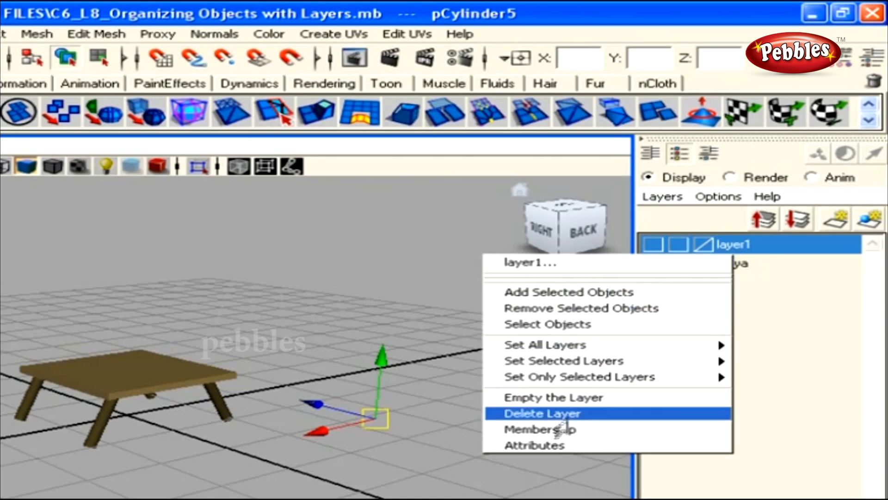
left_click(528, 324)
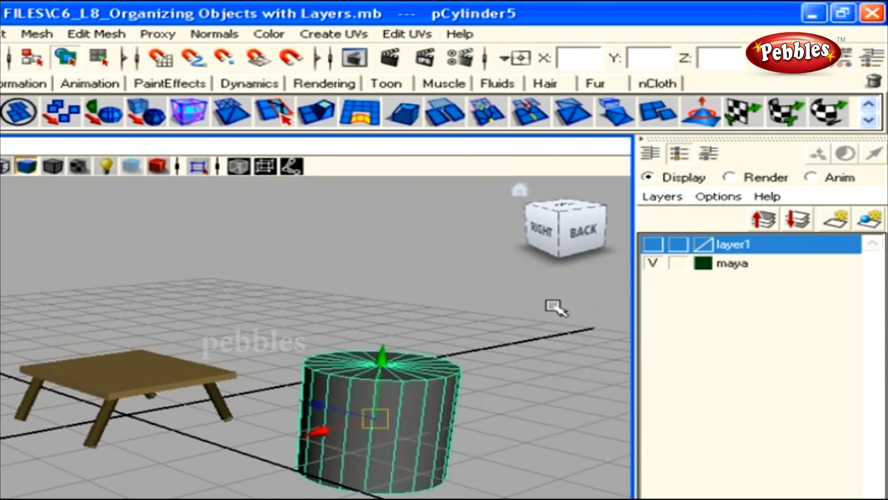
left_click(653, 245)
left_click(655, 246)
left_click(654, 246)
left_click(654, 246)
left_click(654, 247)
left_click(654, 246)
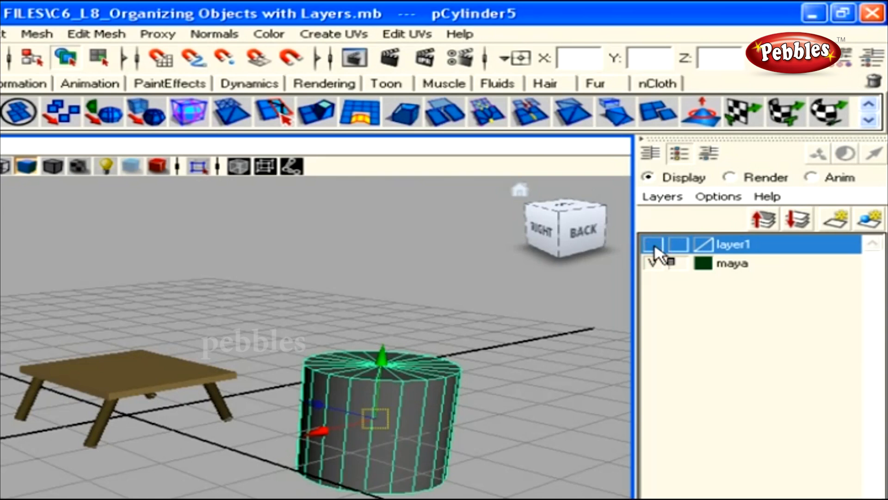